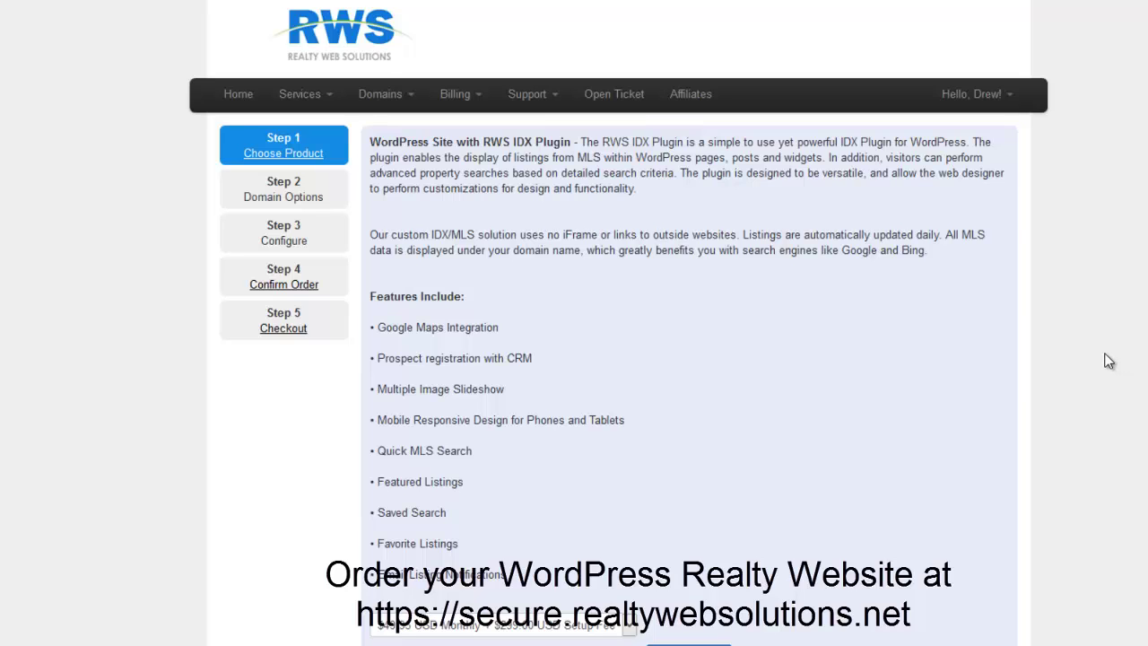
Order the WordPress Site with RWS IDX Plugin on the $49.95 monthly plan.
scroll(1107, 360, "down", 2)
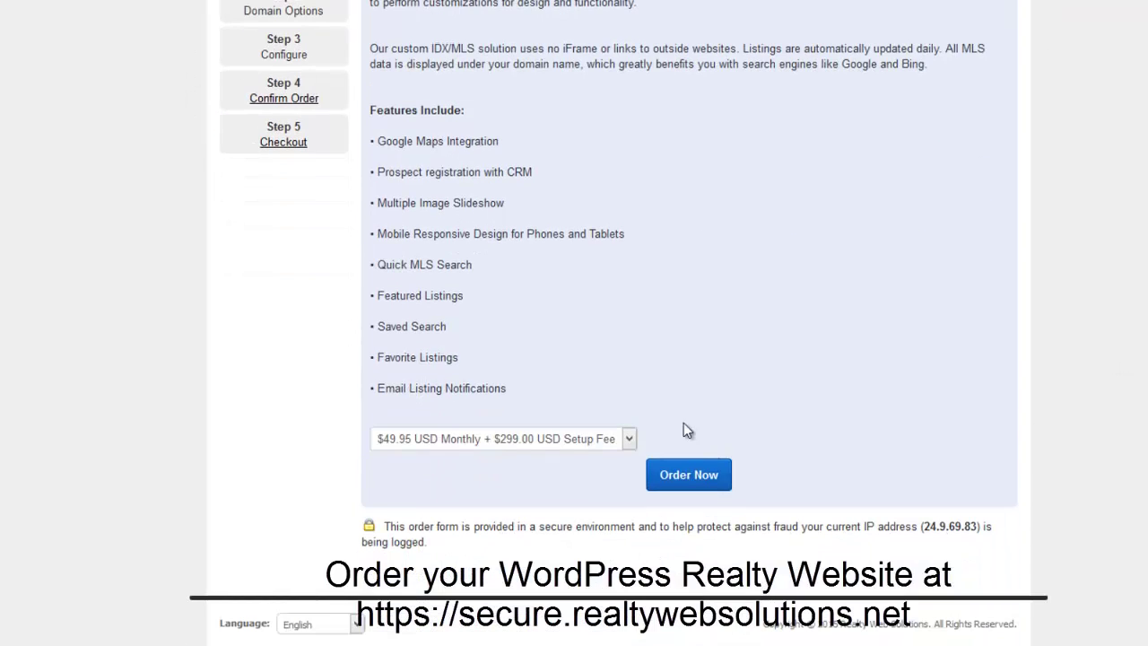
left_click(695, 474)
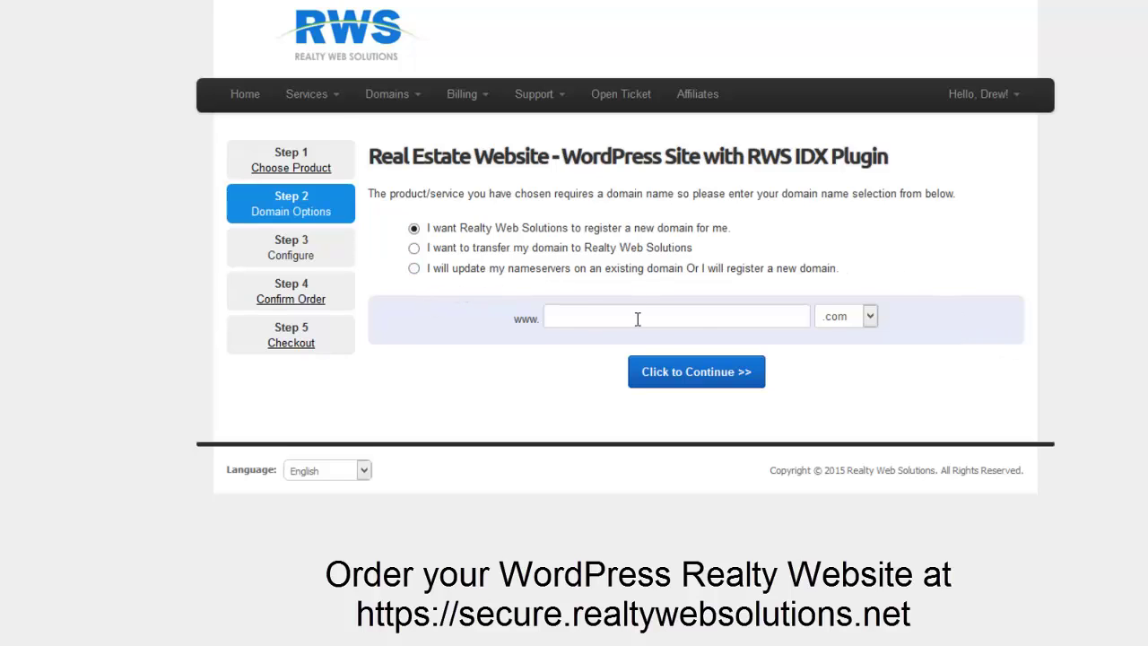
Register the new domain mydemorealtywebsite.com, confirm it is available, and continue to configuration.
left_click(863, 315)
left_click(665, 318)
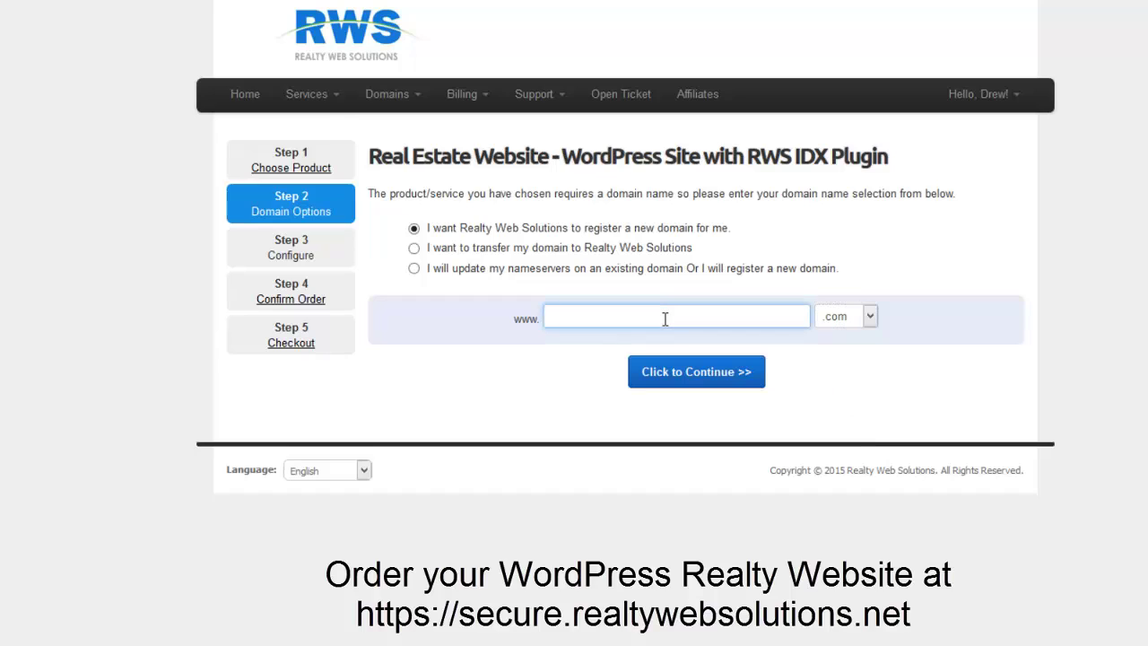
type("mydemorealty.website")
left_click(692, 369)
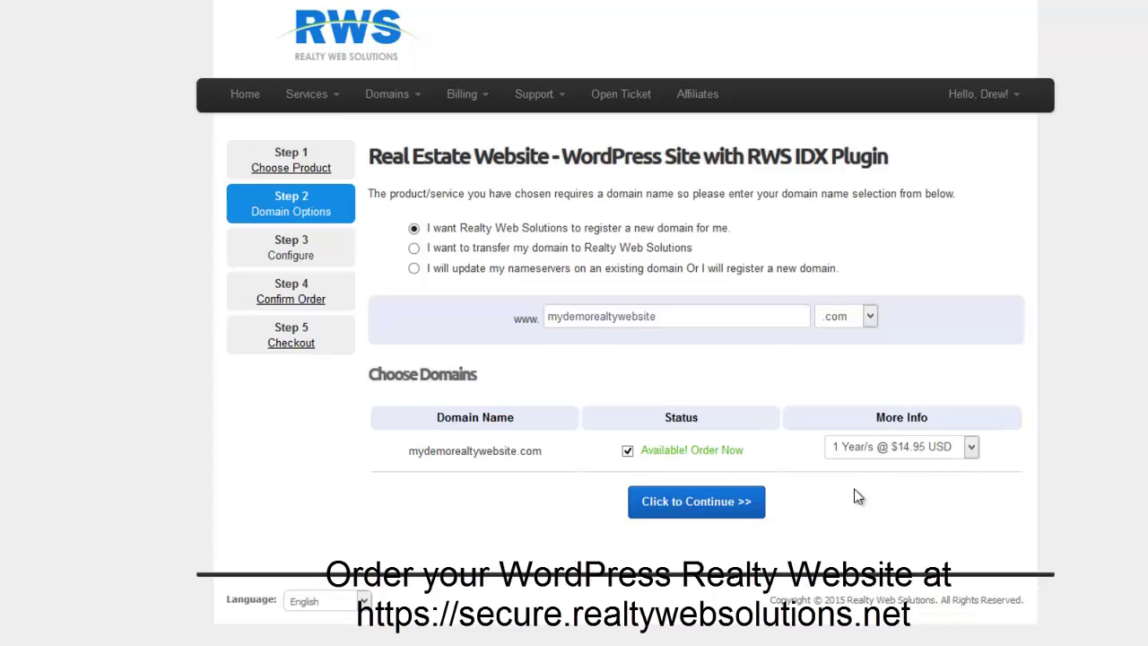
left_click(683, 513)
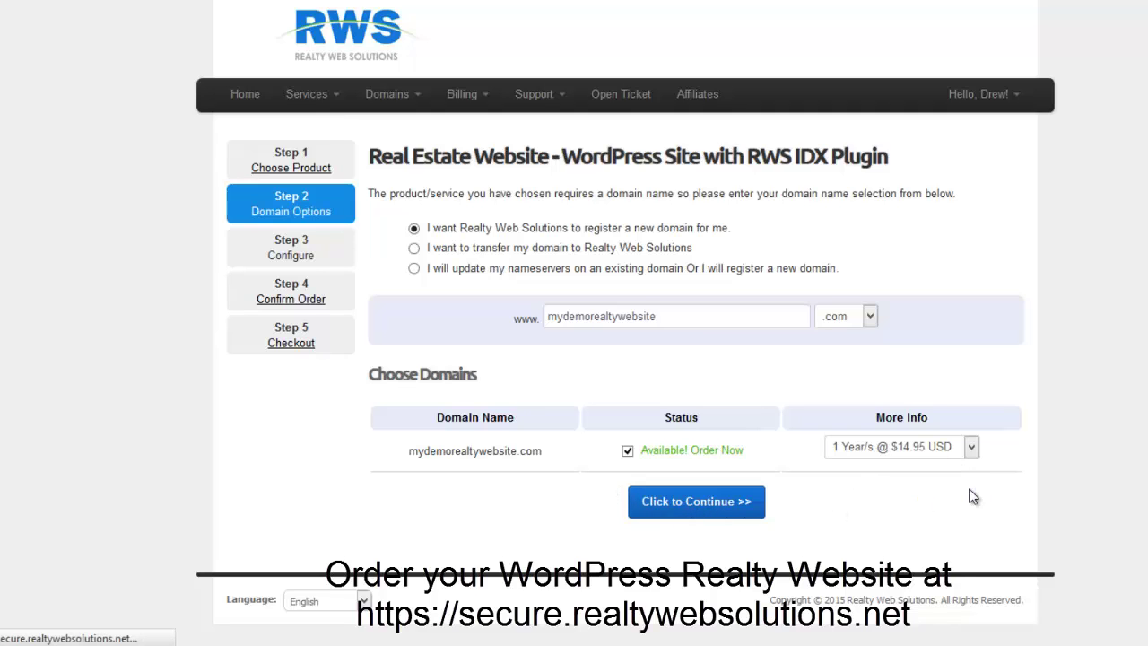
scroll(1019, 421, "down", 5)
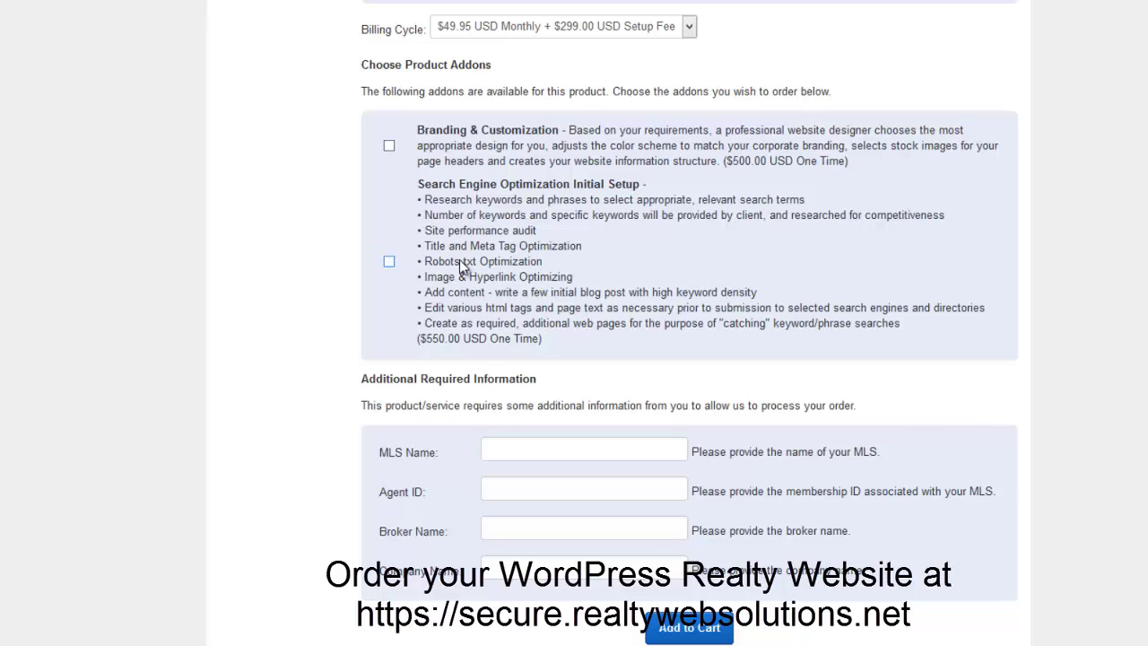
Enter MLS Name MATRIX, the agent ID, Broker and Company names, then add to cart.
scroll(459, 259, "down", 1)
left_click(547, 342)
type("MATRIX")
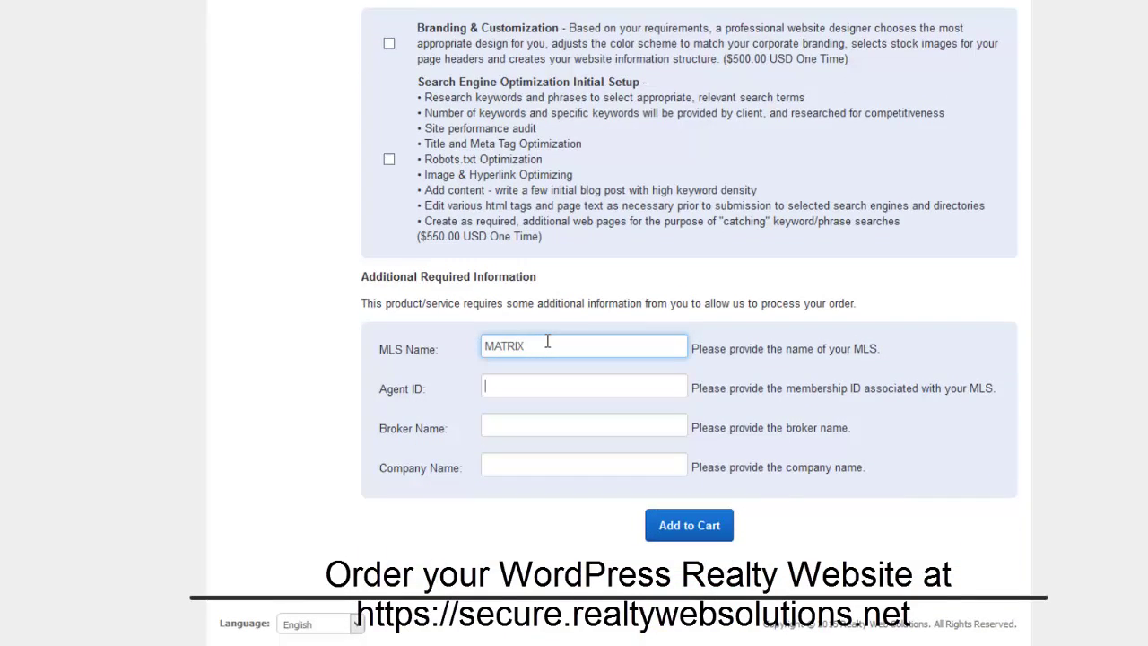
key("Tab")
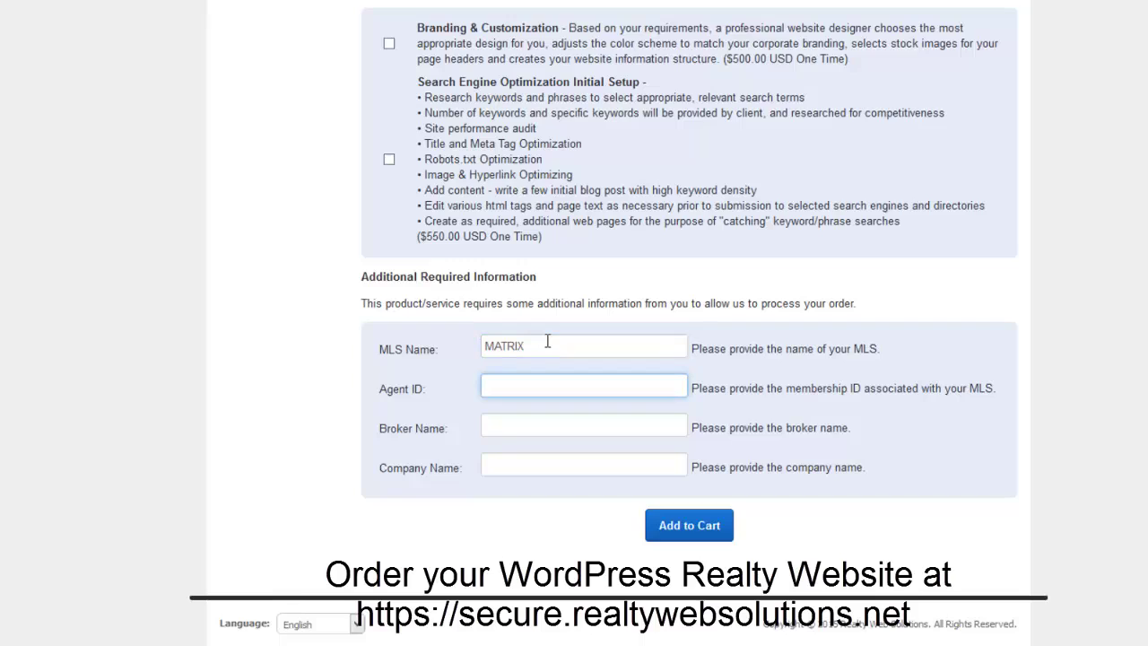
type("111111")
left_click(571, 425)
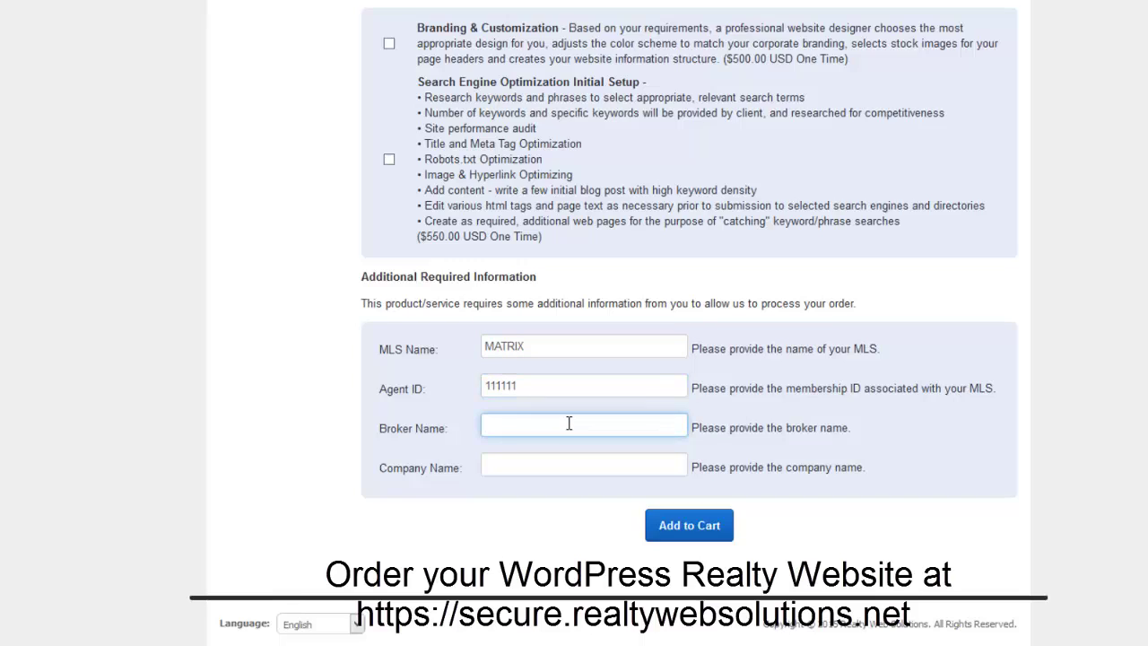
type("Broker")
key("Tab")
type("Company")
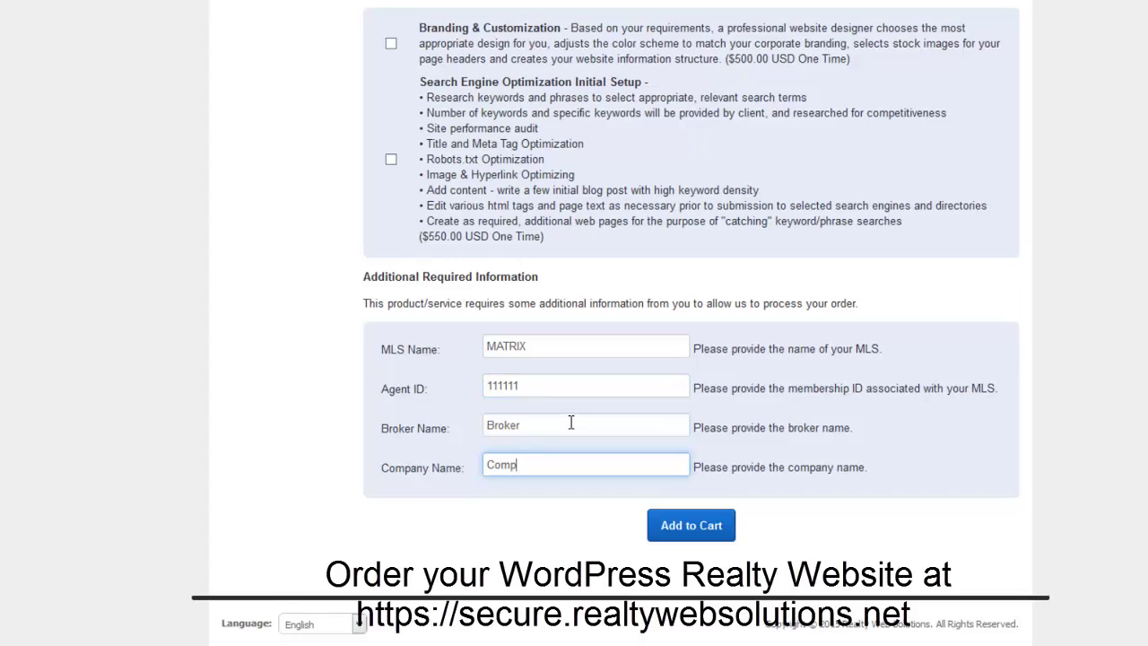
left_click(689, 528)
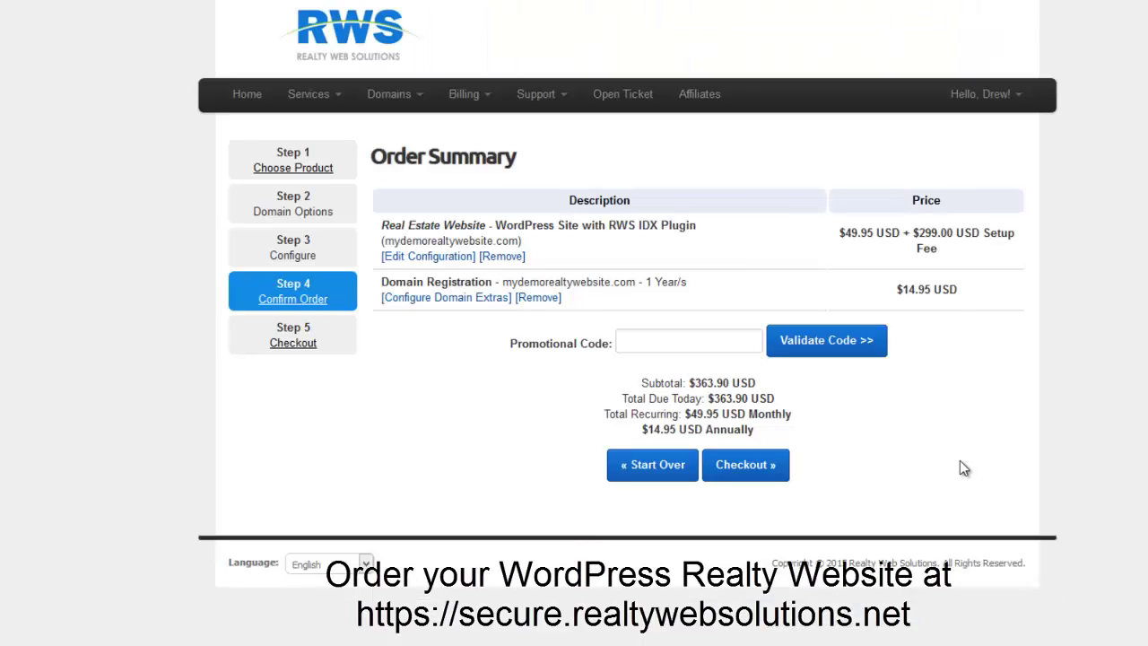
Apply a promotional code for a 100% discount and proceed to checkout at $0.00.
left_click(695, 341)
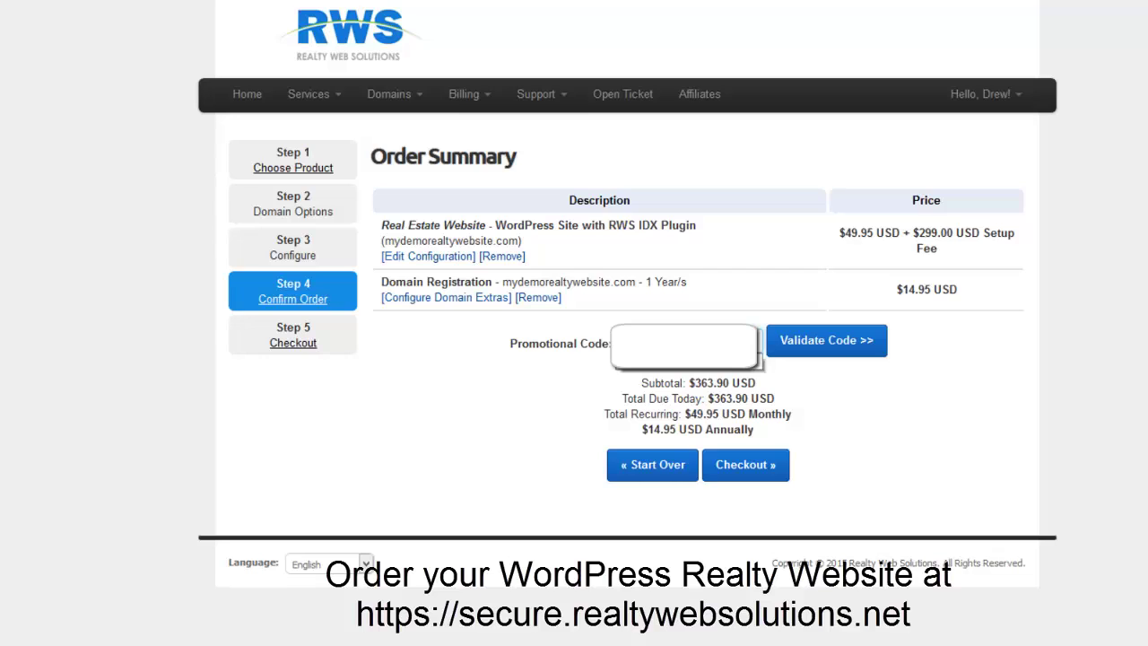
left_click(794, 341)
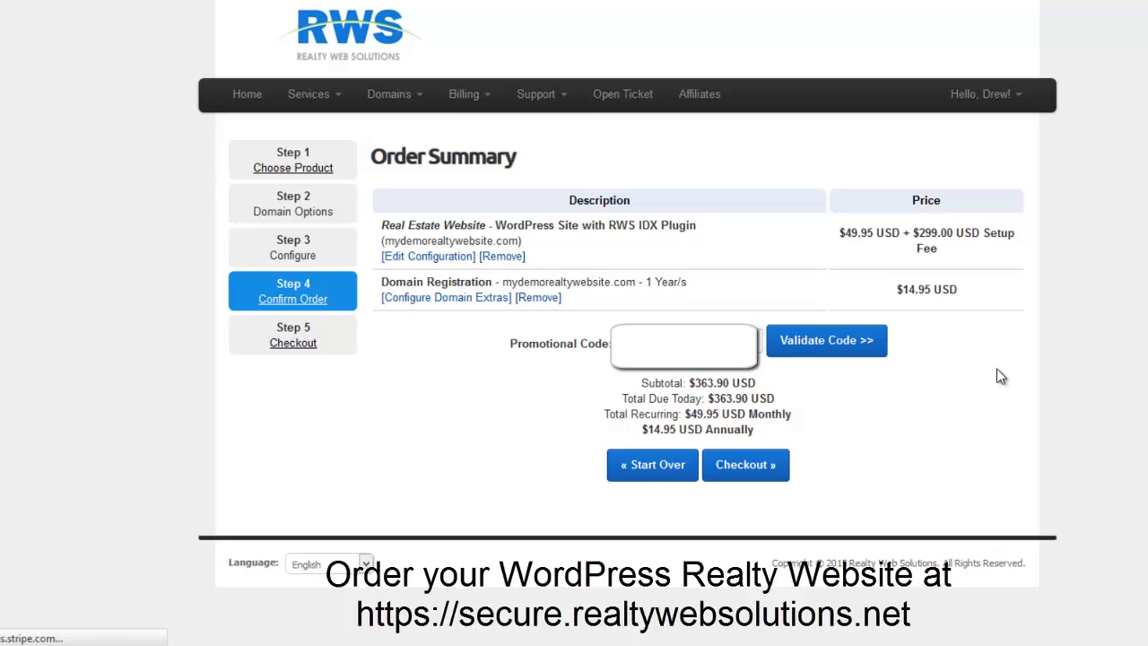
left_click(755, 478)
scroll(960, 461, "down", 3)
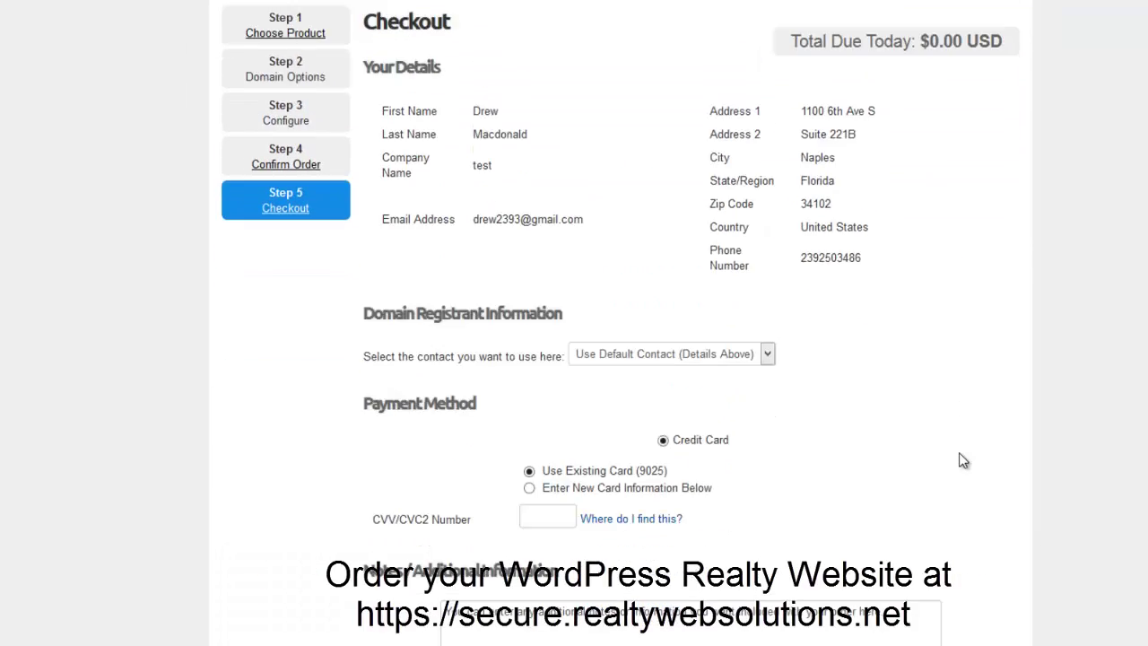
Enter the card's CVV, accept the Terms of Service, and complete the order.
scroll(960, 461, "down", 5)
left_click(570, 258)
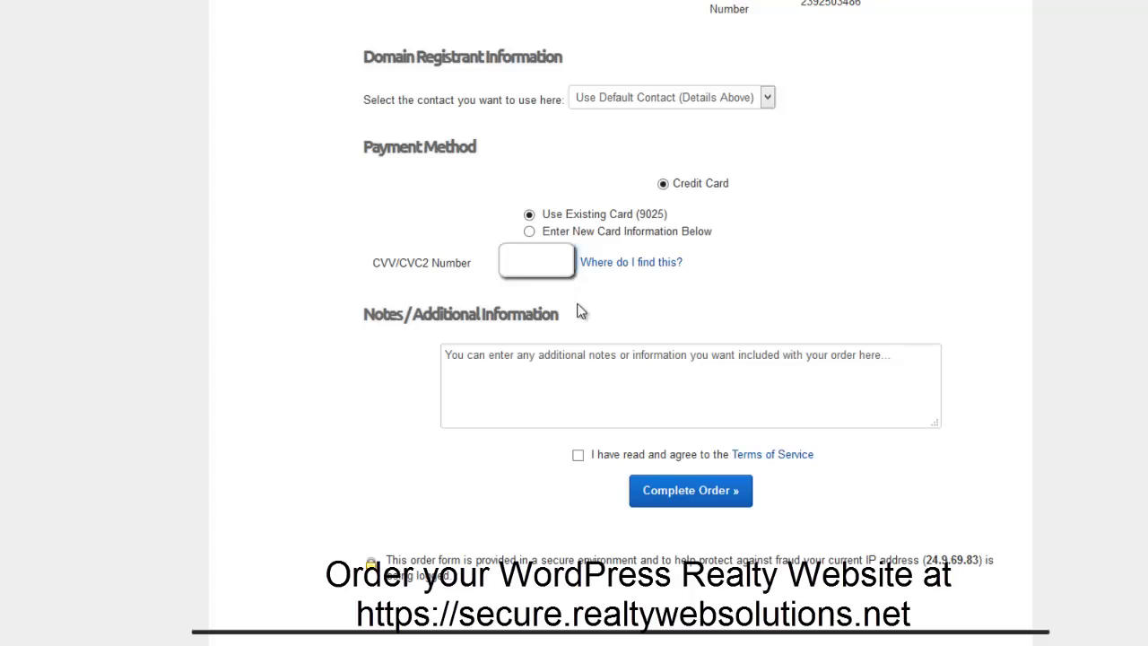
left_click(579, 456)
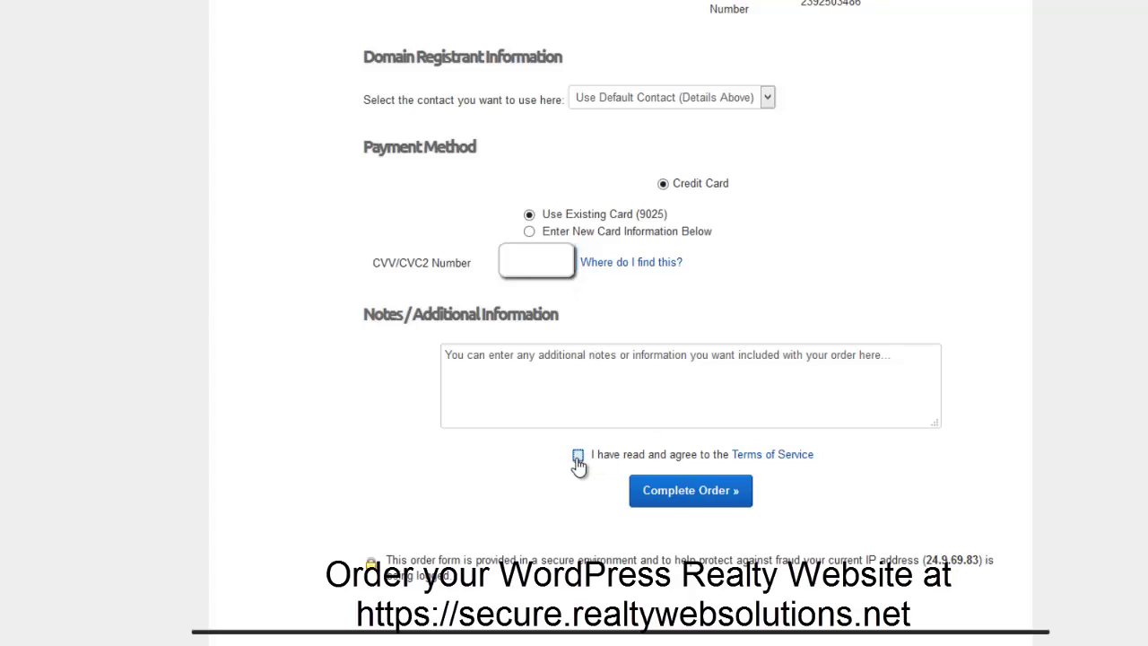
left_click(706, 502)
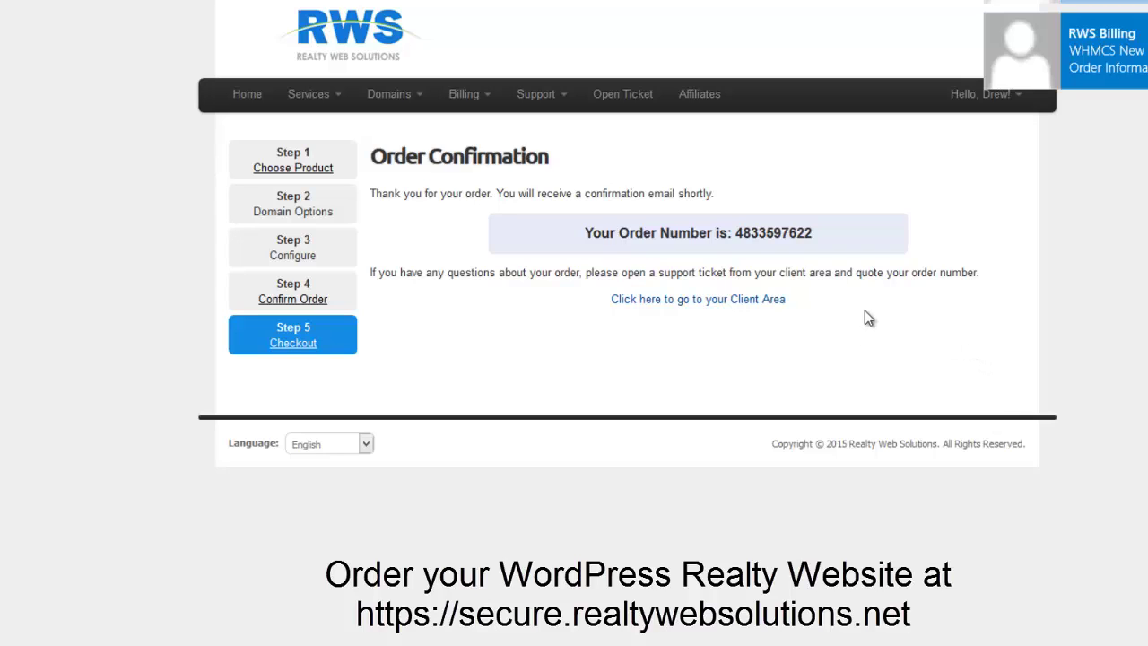
View the details of the new WordPress Site with RWS IDX Plugin from the Client Area.
left_click(687, 305)
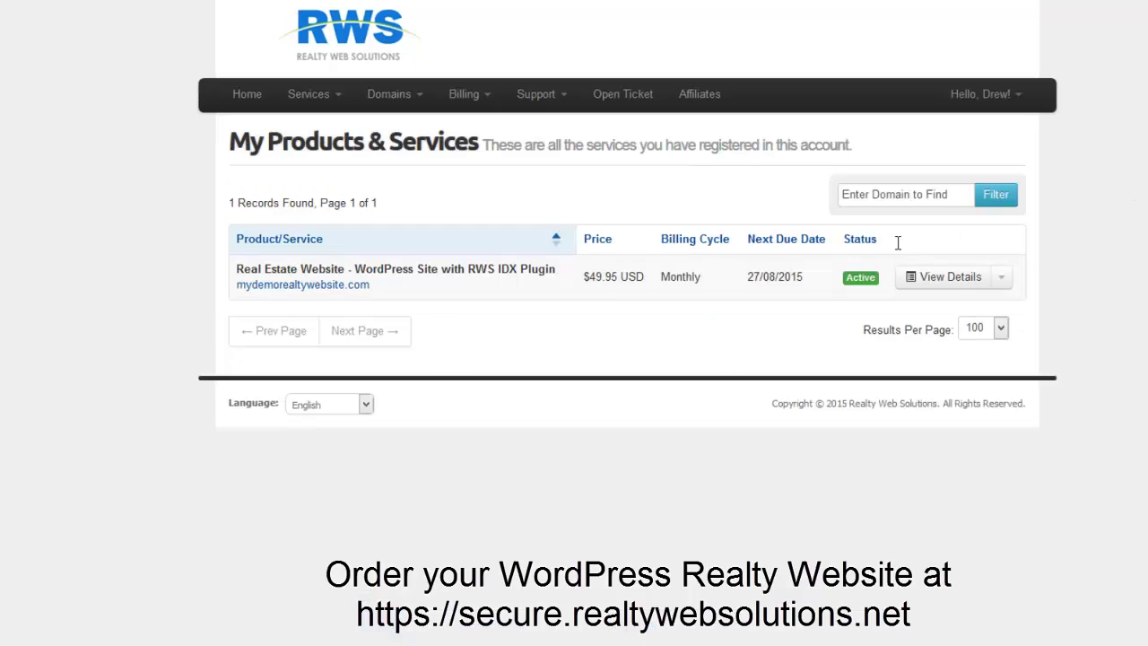
left_click(949, 280)
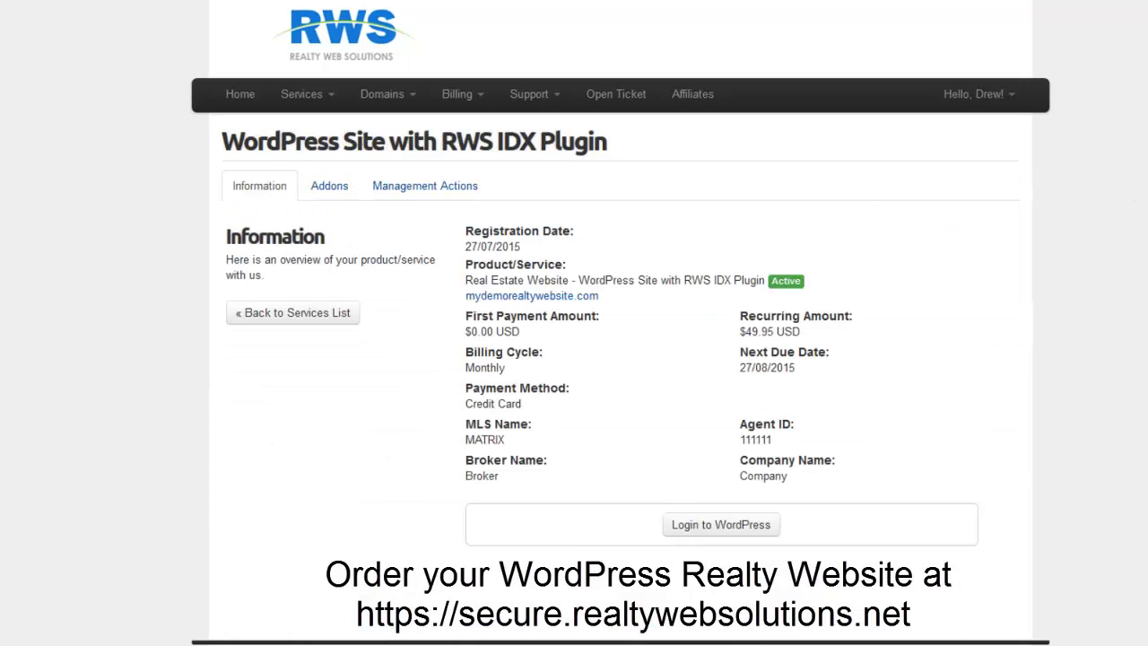
scroll(620, 359, "down", 1)
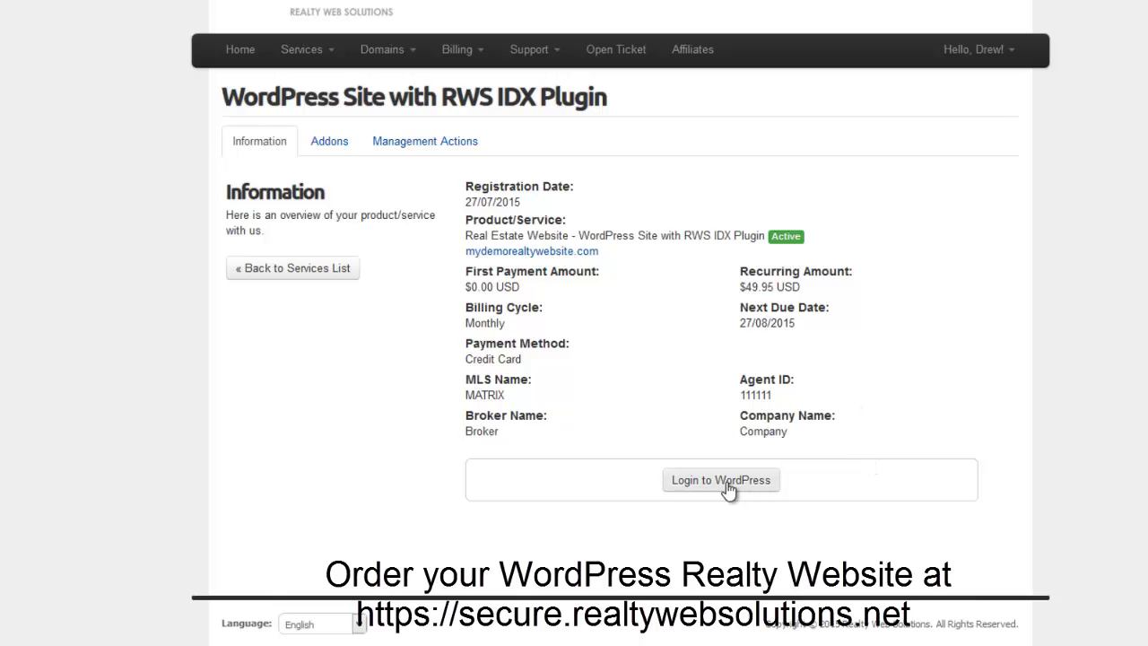
Log in to the My Realty Site WordPress admin dashboard.
left_click(692, 531)
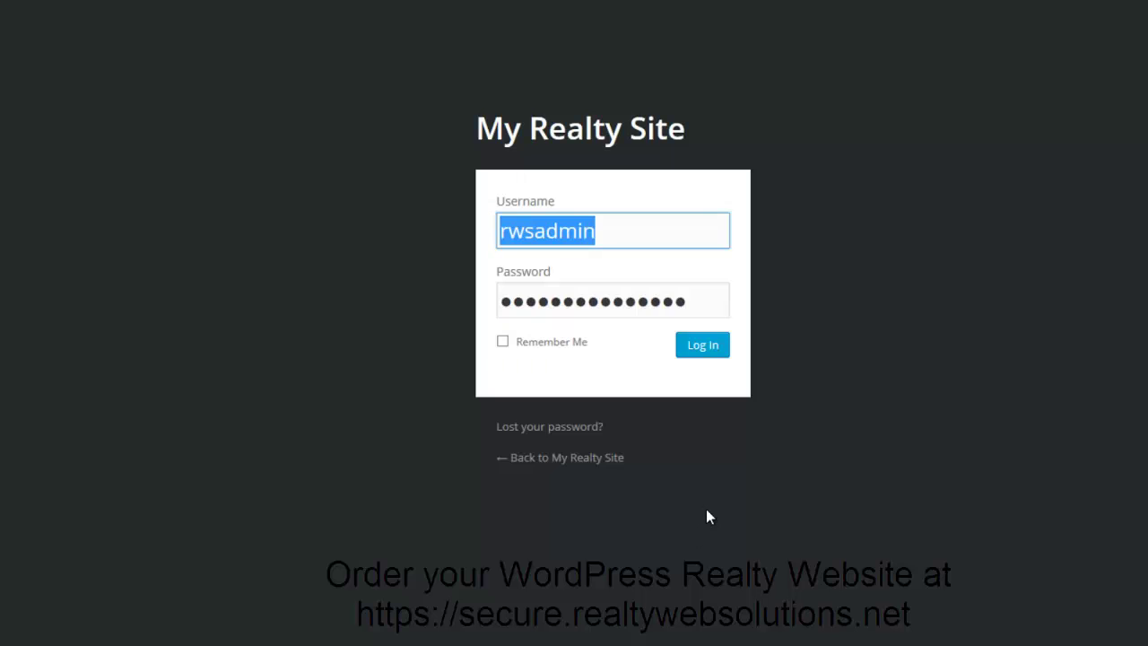
left_click(718, 346)
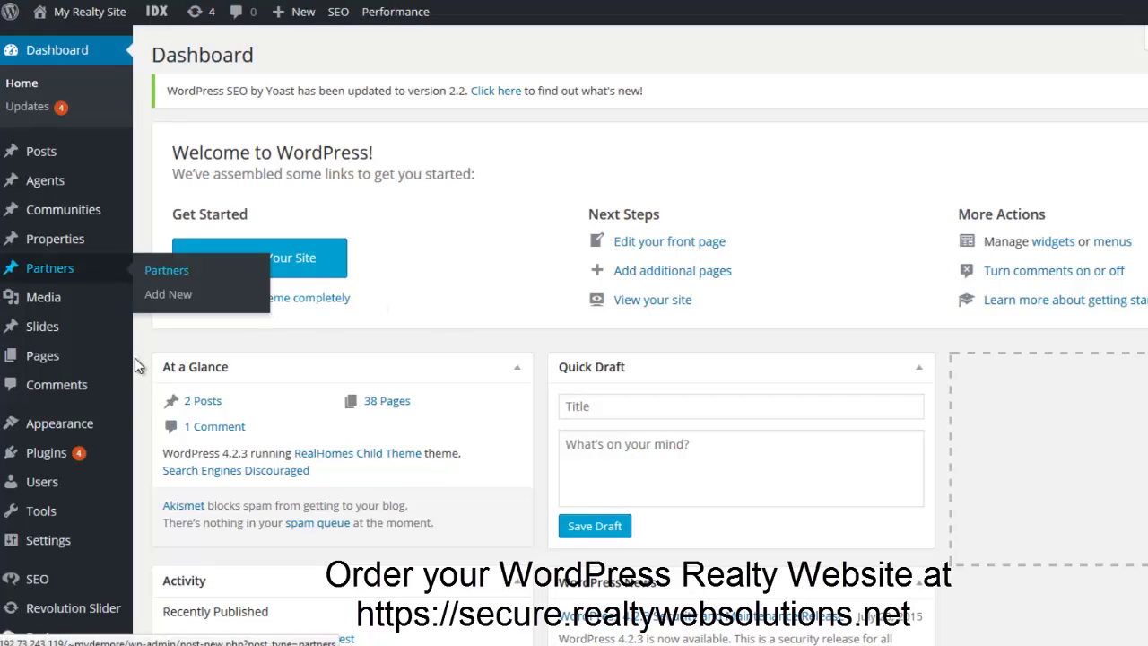
scroll(149, 390, "down", 2)
scroll(150, 390, "down", 2)
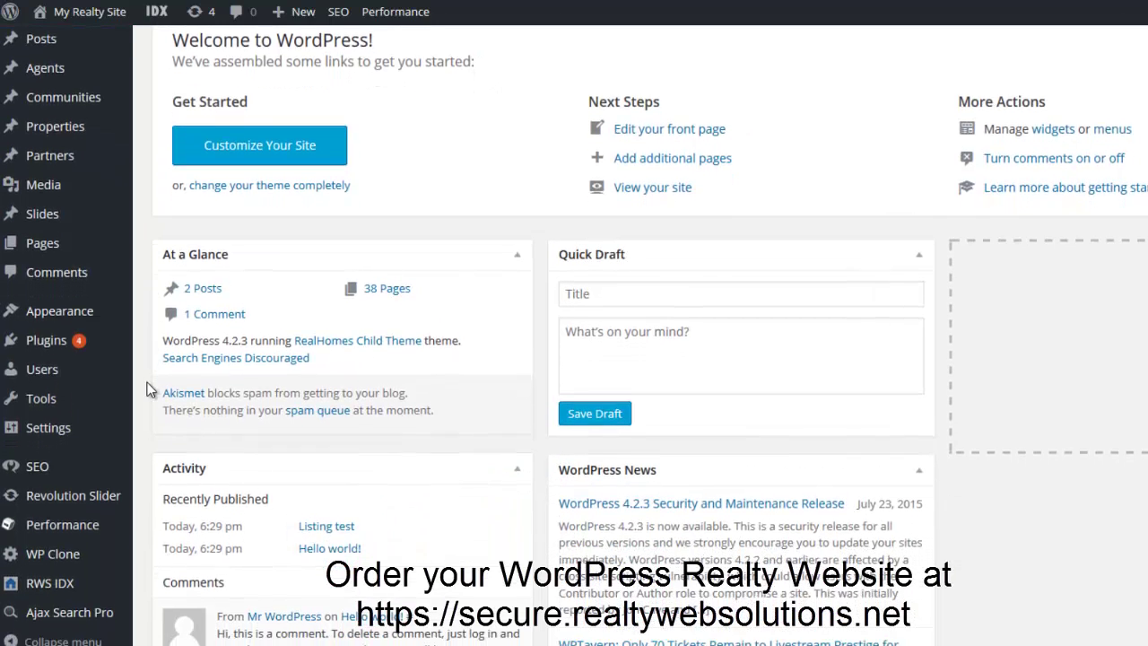
mouse_move(72, 417)
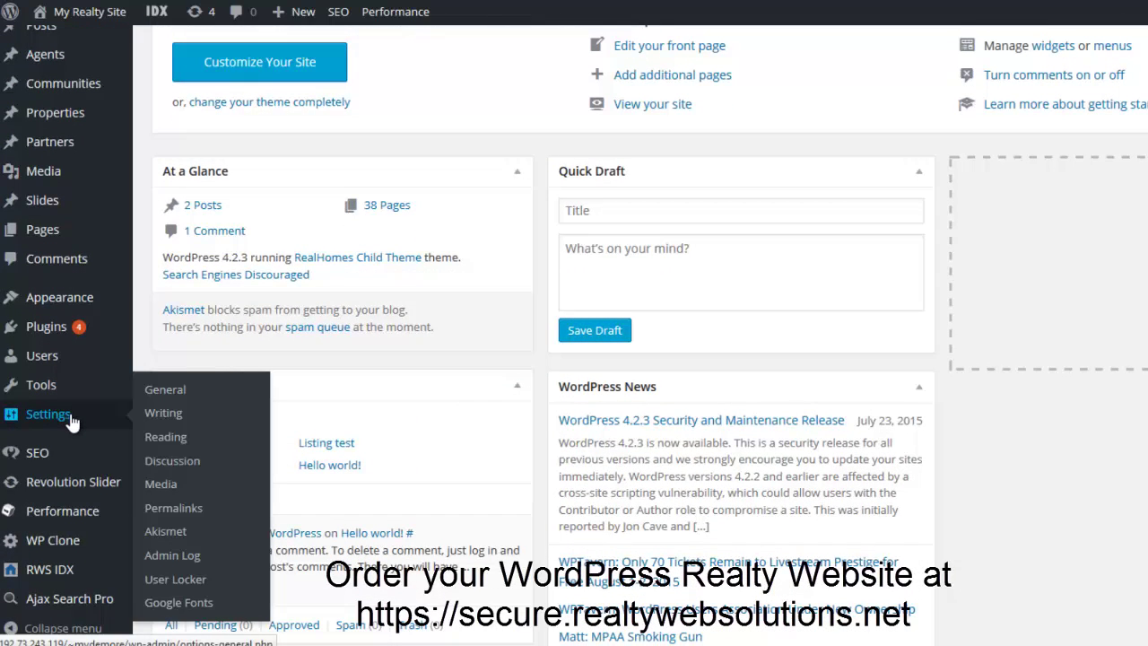
Replace the IP address with mydemorealtywebsite.com in WordPress Address and Site Address, then save.
left_click(164, 391)
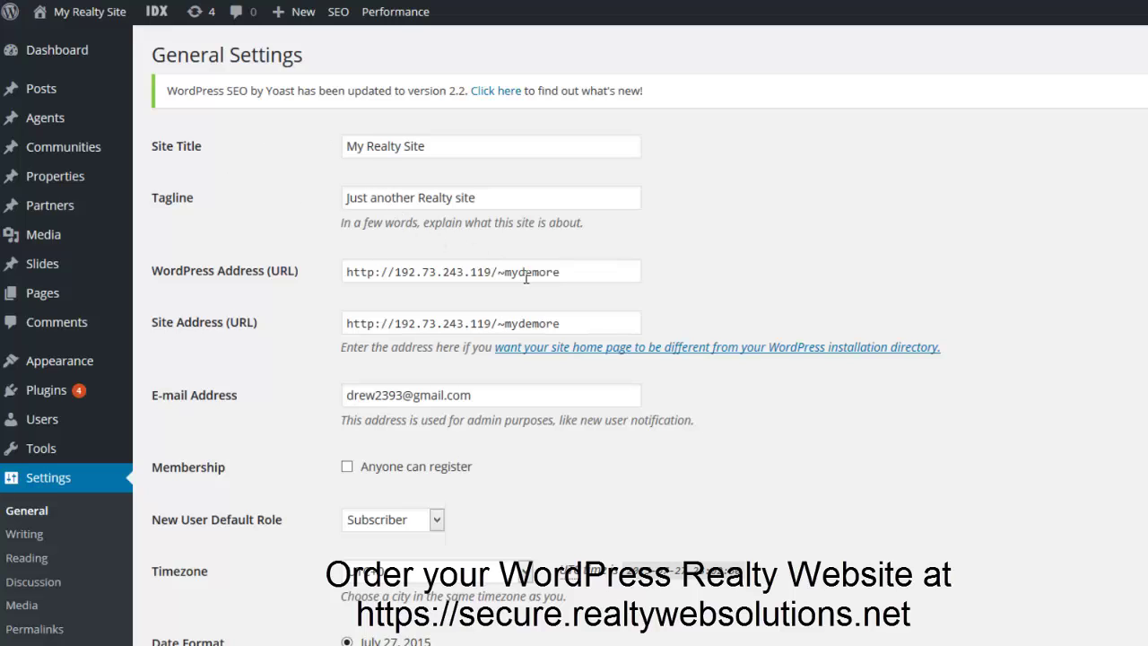
left_click(582, 271)
triple_click(468, 273)
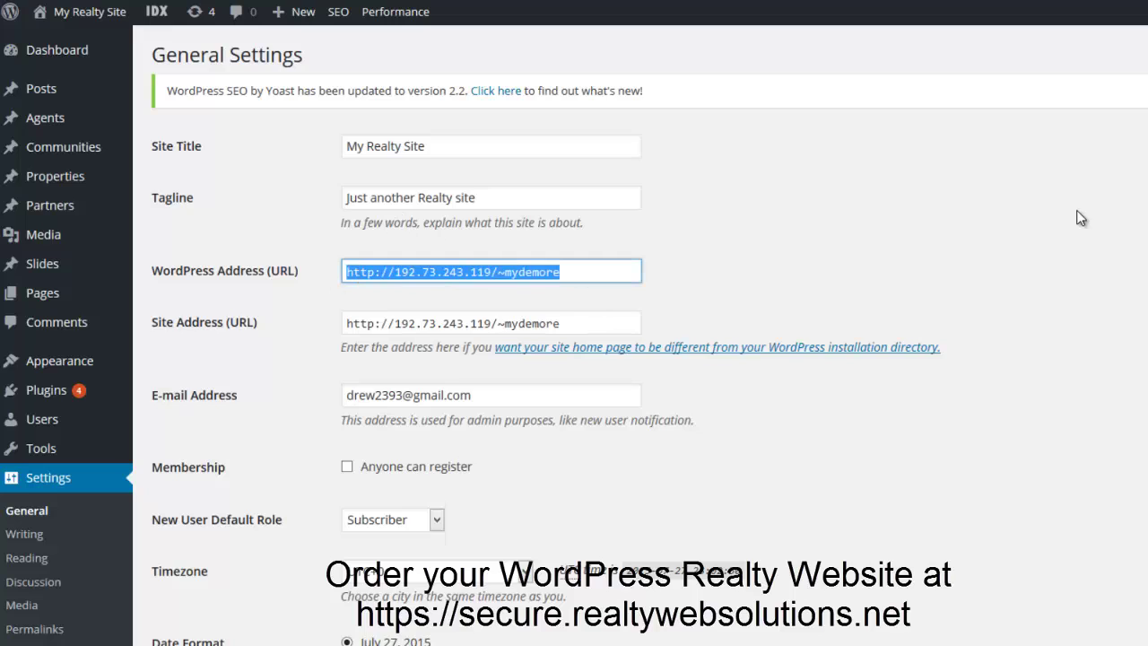
type("mydemorealtywebsite.com")
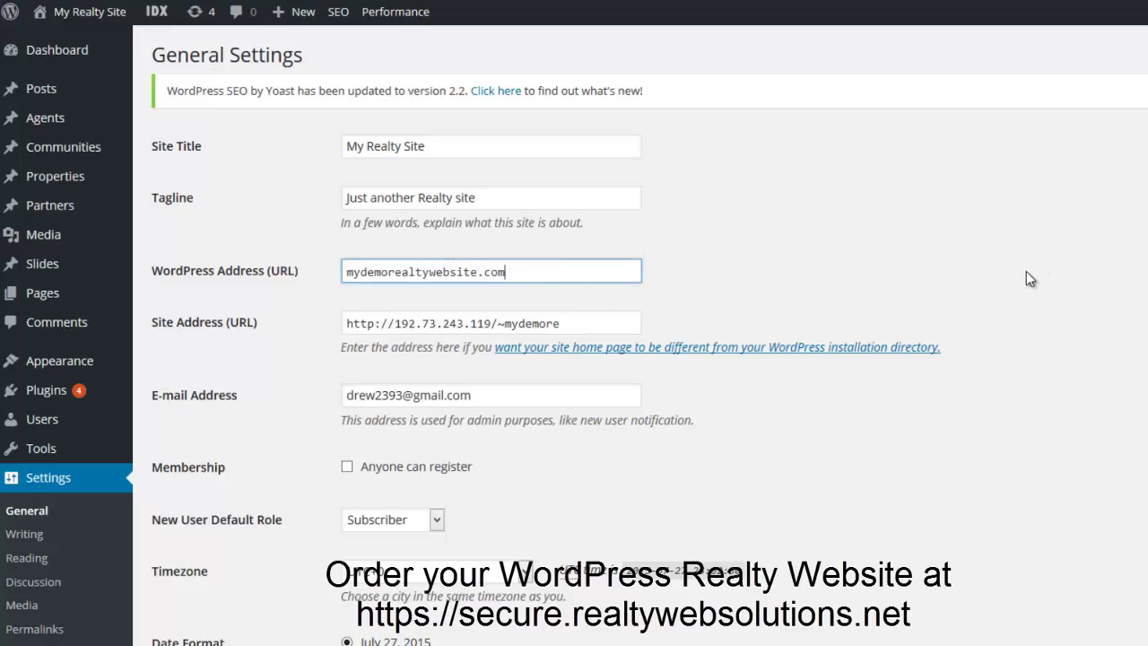
key("ctrl+z")
left_click_drag(606, 271, 415, 278)
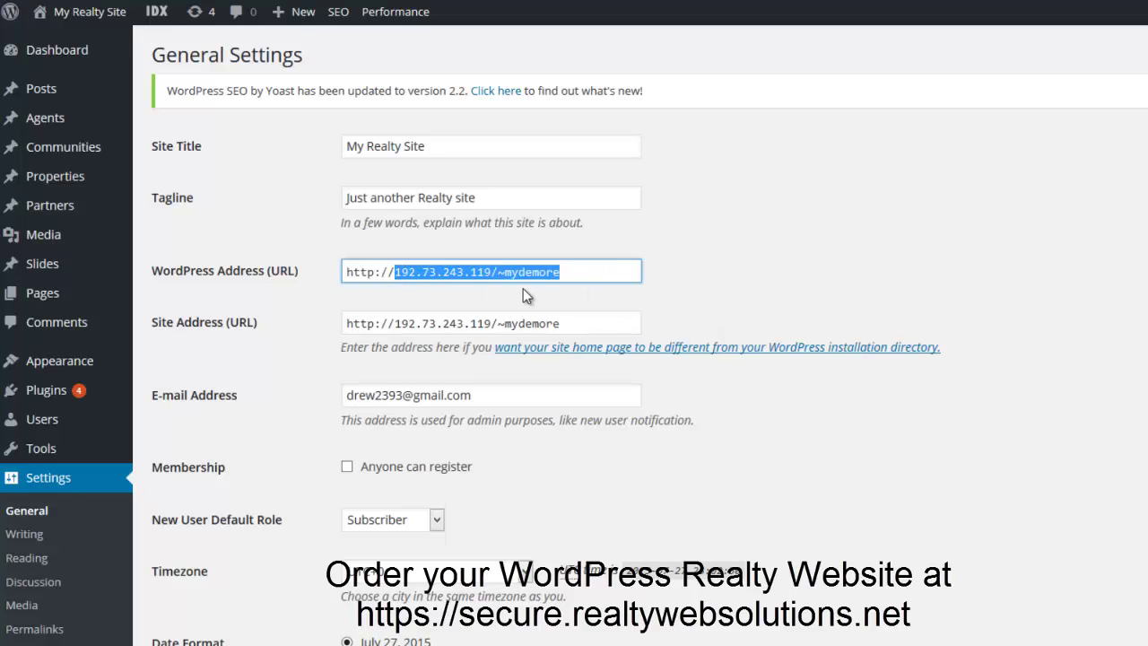
type("mydemorealtywebsite.com")
left_click_drag(570, 323, 396, 325)
type("mydemorealtywebsite.com")
scroll(968, 296, "down", 5)
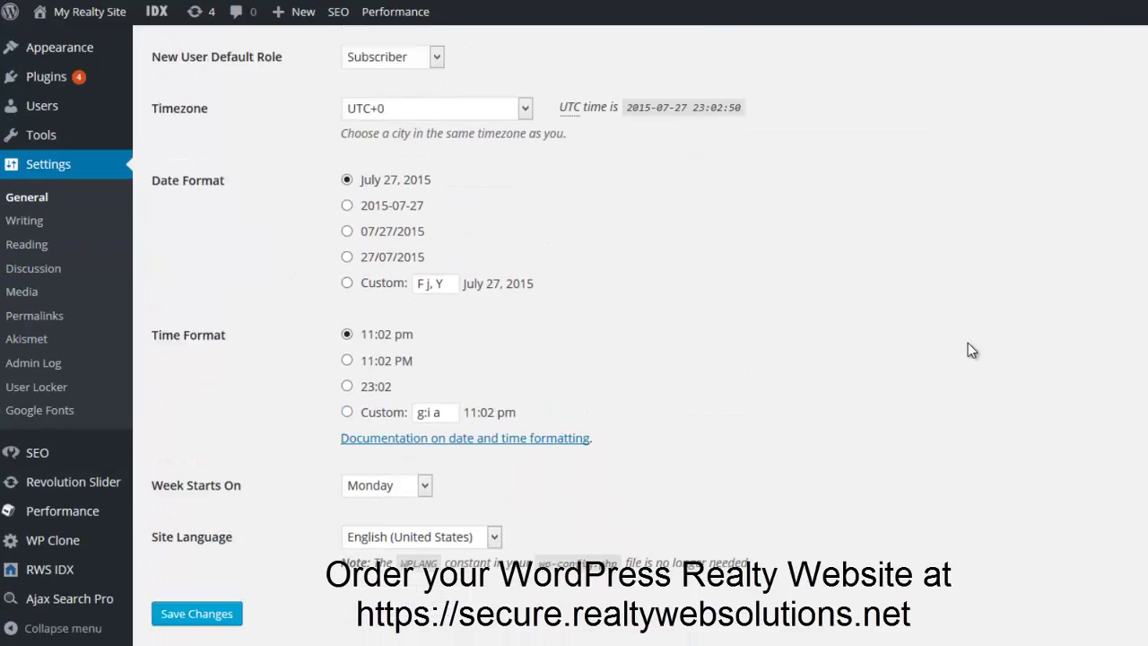
left_click(175, 565)
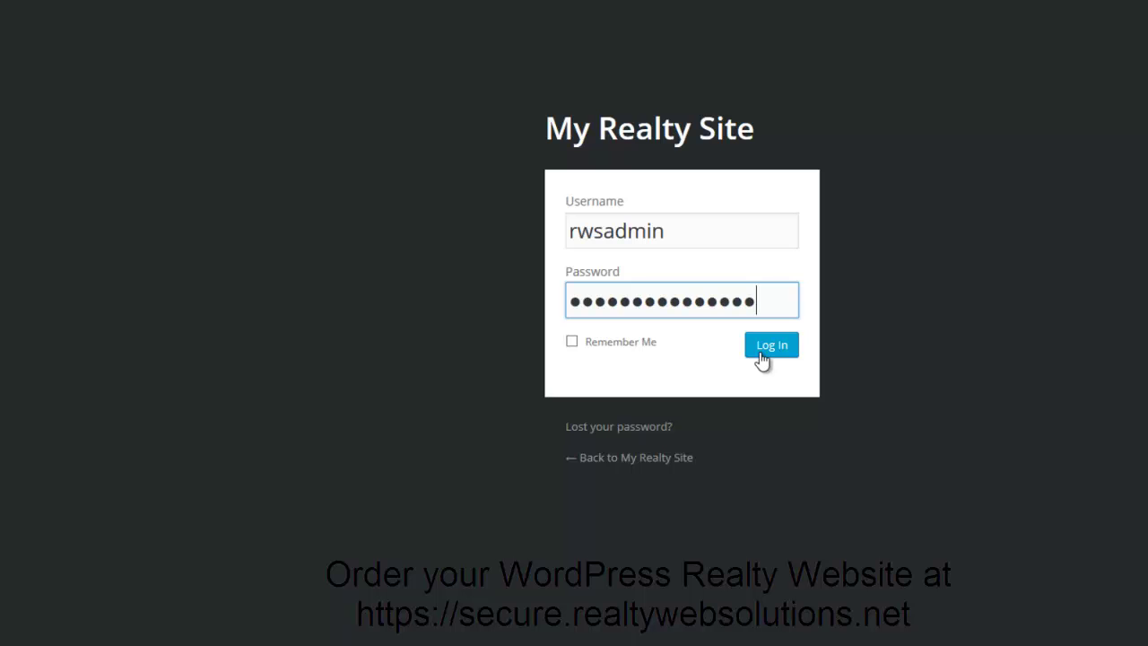
Log back in and open the RWS IDX plugin's Settings page.
left_click(762, 356)
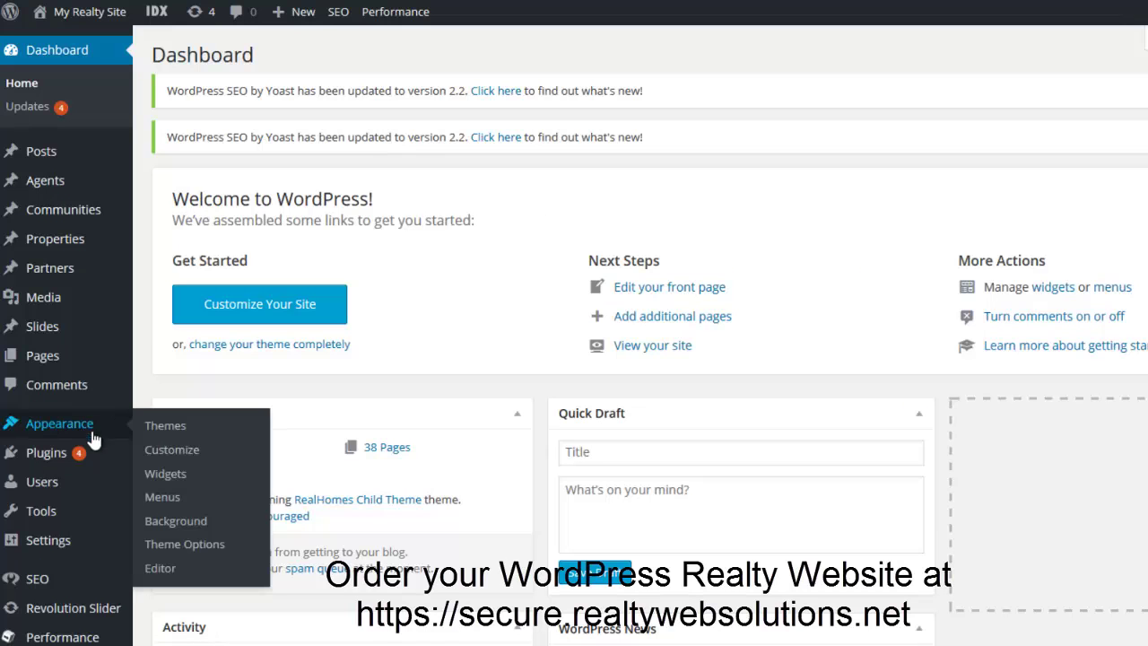
scroll(146, 343, "down", 1)
scroll(145, 343, "down", 3)
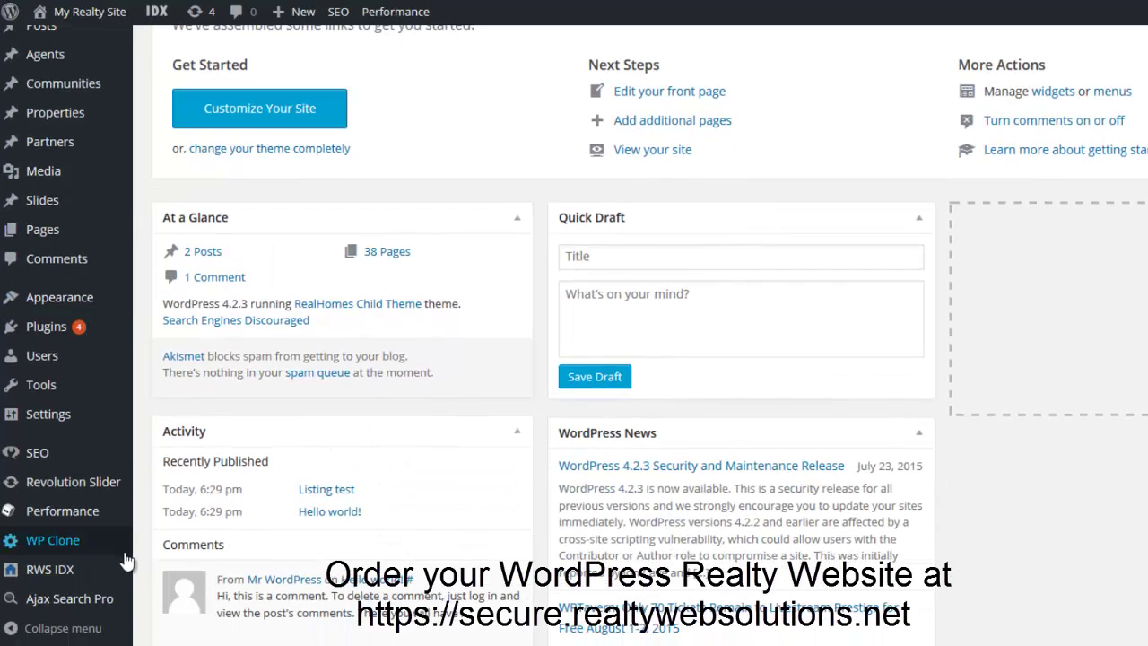
mouse_move(109, 576)
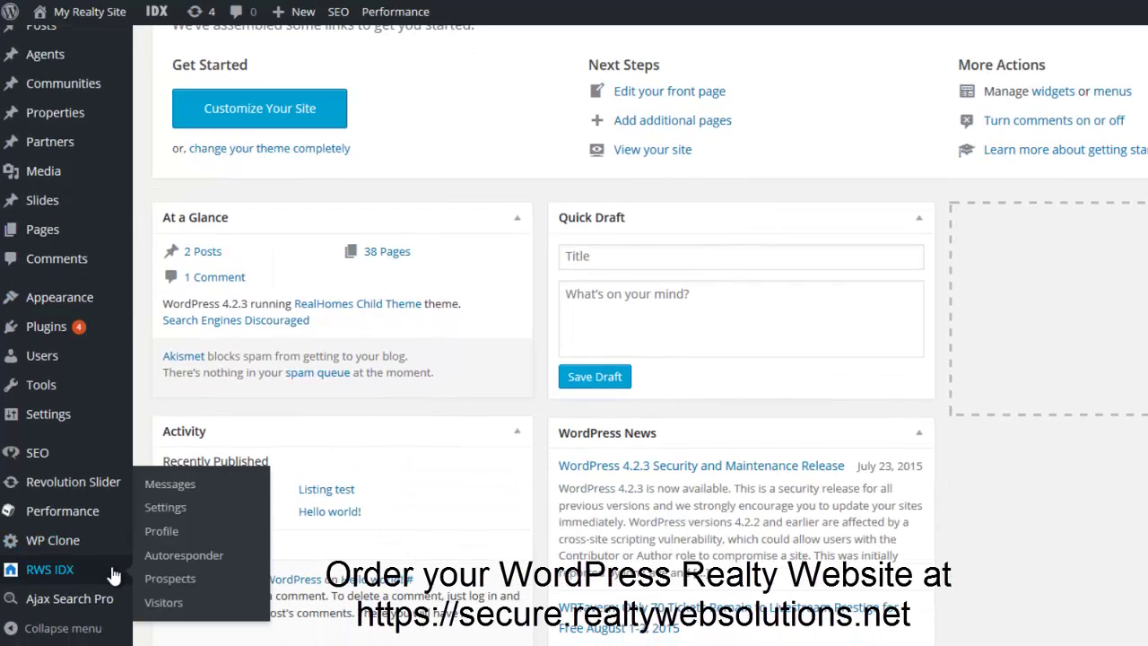
left_click(163, 509)
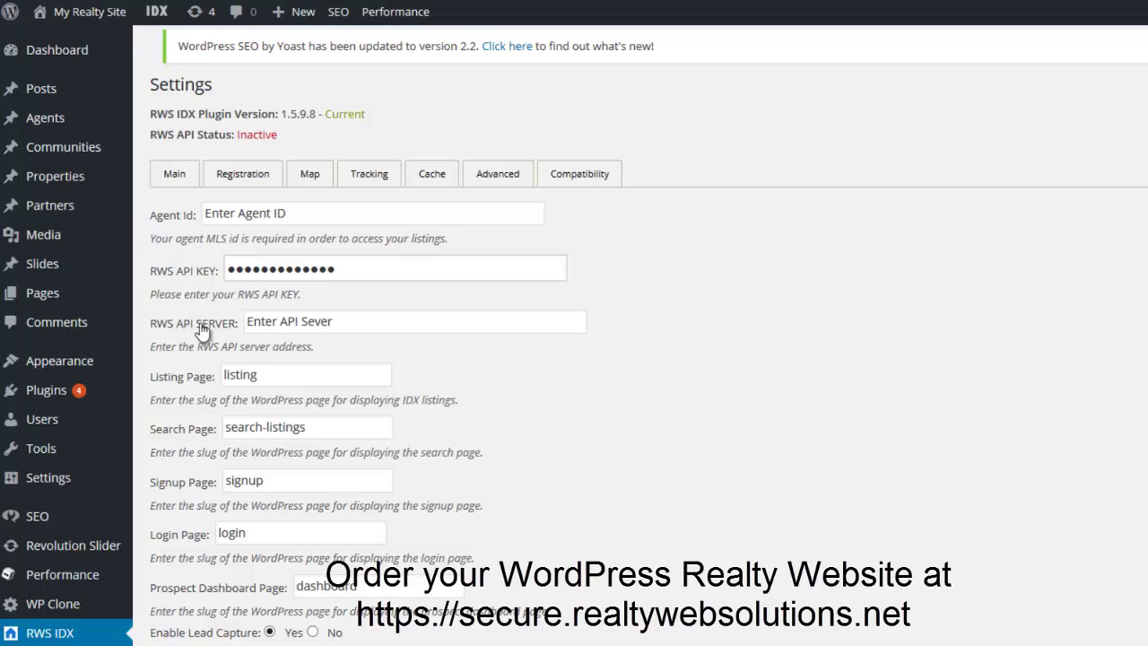
Enter the agent ID on the RWS IDX Main tab and save the settings.
triple_click(297, 217)
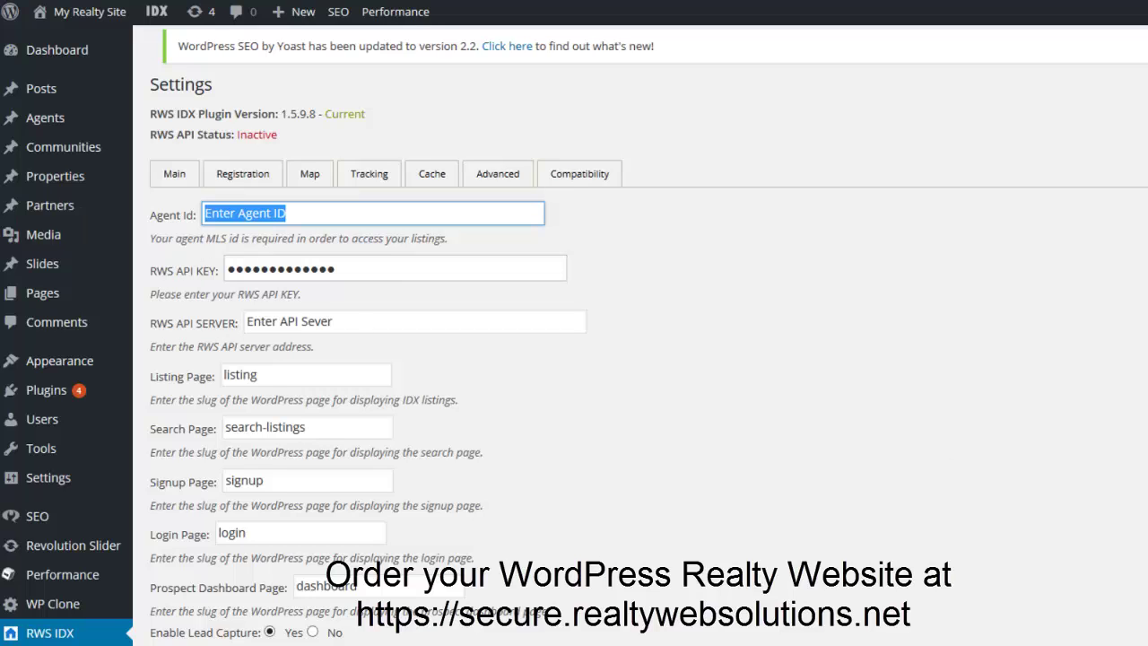
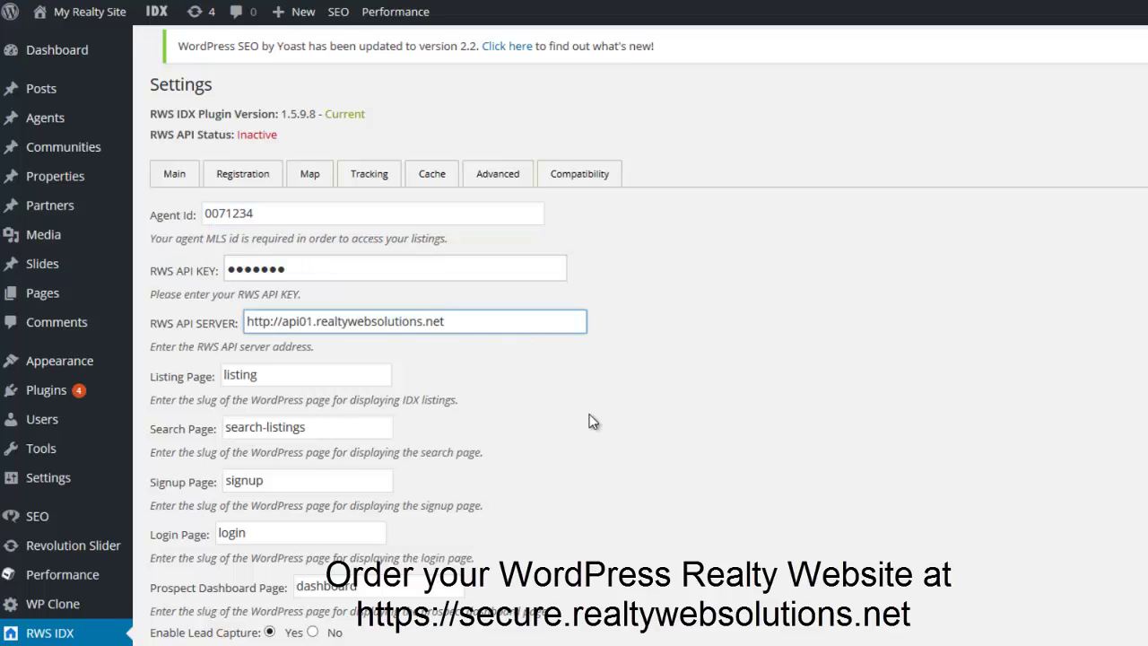
scroll(591, 421, "down", 5)
scroll(680, 508, "down", 3)
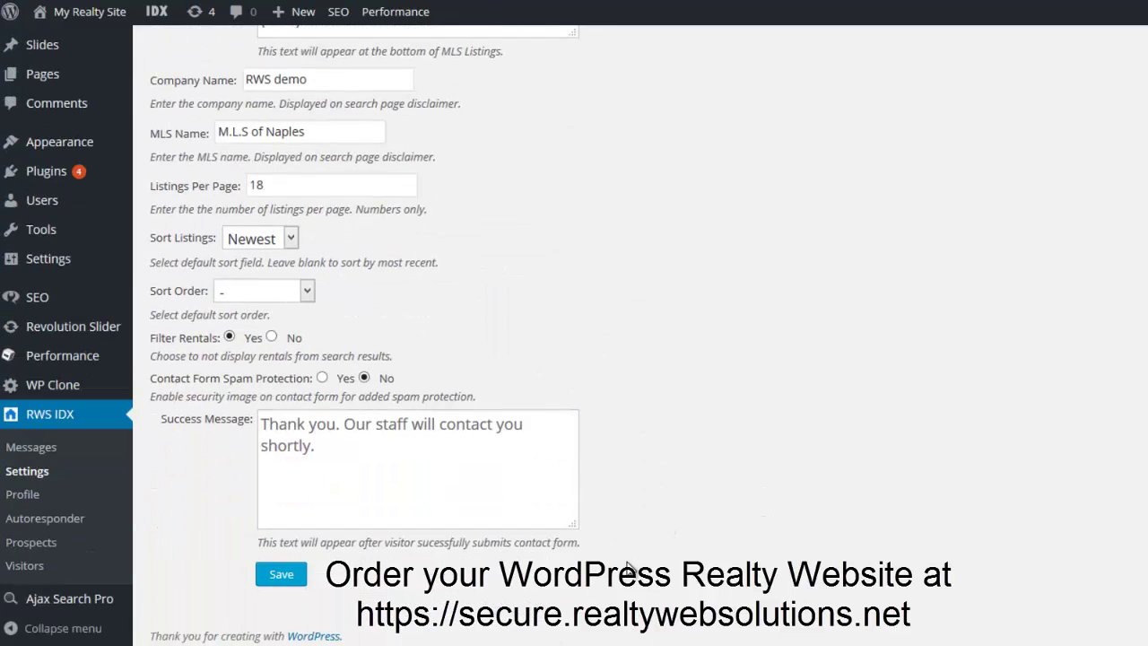
left_click(285, 574)
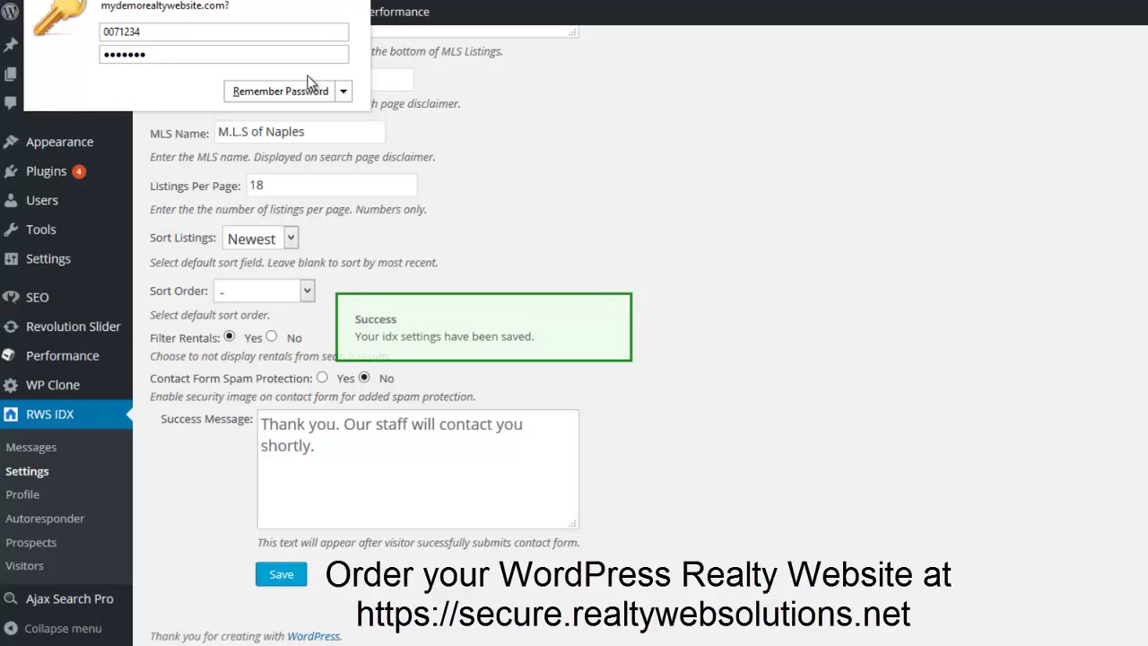
left_click(352, 5)
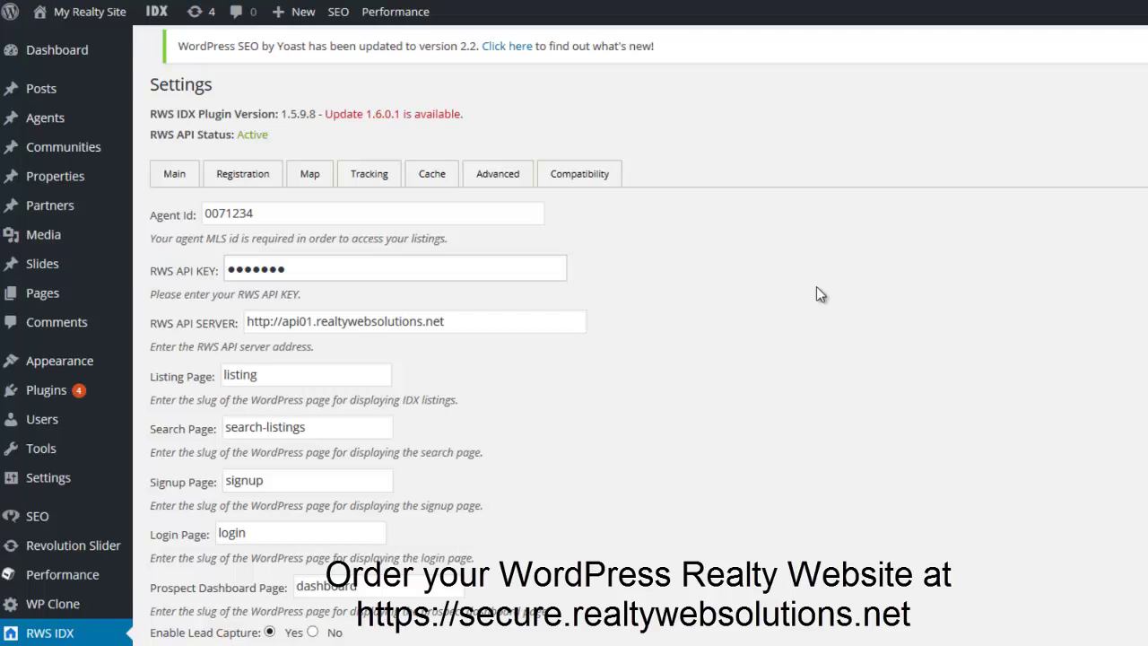
Highlight the Active API status and the notice that version 1.6.0.1 is available.
left_click_drag(477, 122, 158, 129)
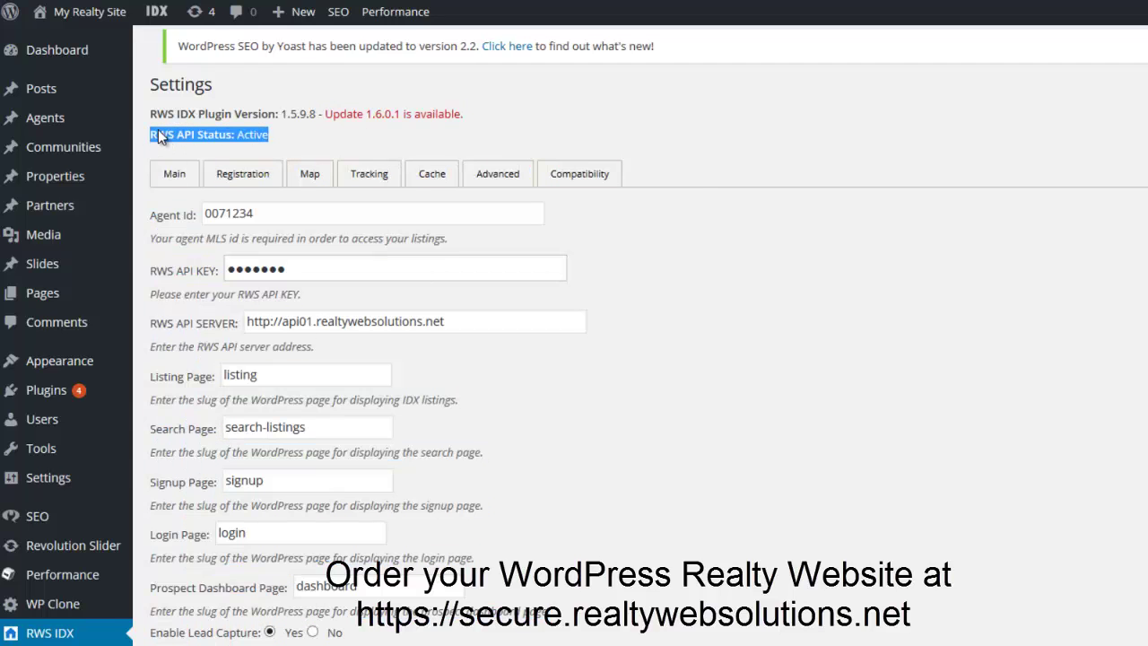
left_click(465, 120)
left_click_drag(467, 114, 158, 111)
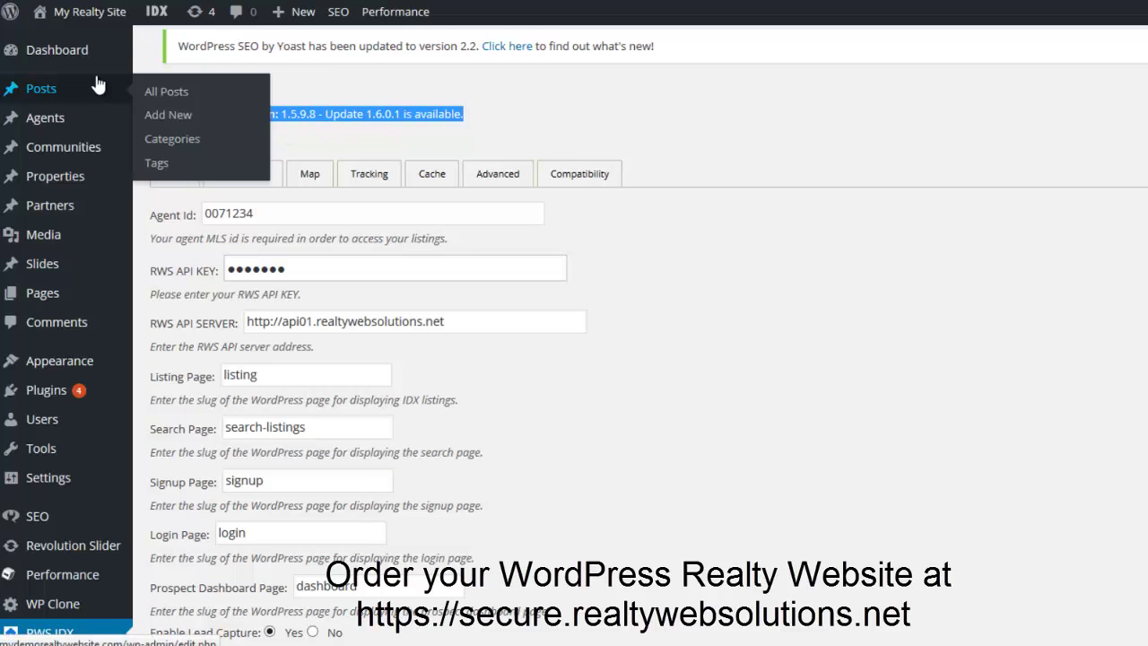
mouse_move(82, 59)
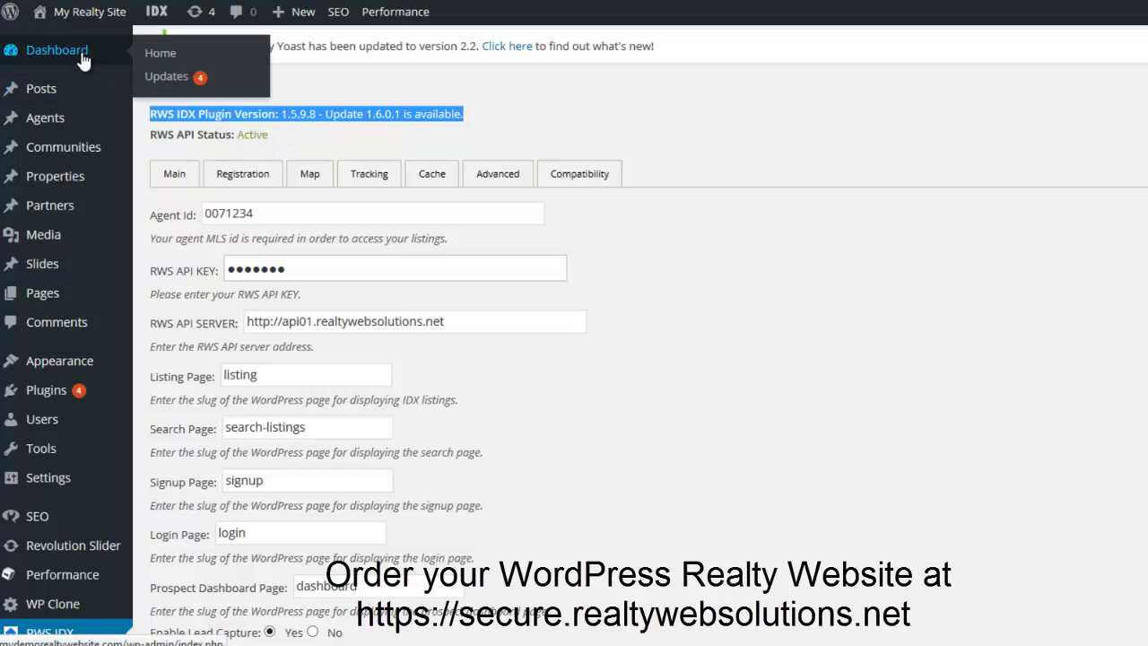
Recheck WordPress updates to list five plugin updates, including RWS IDX Lite 1.6.0.1.
left_click(167, 77)
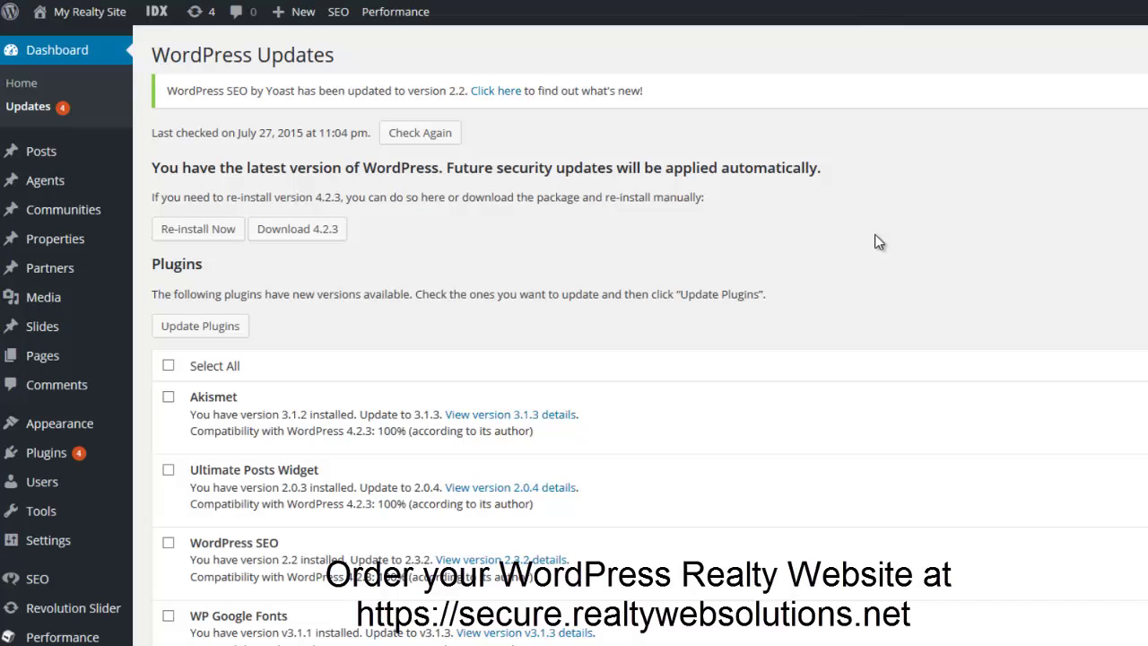
scroll(878, 241, "down", 2)
scroll(380, 112, "up", 1)
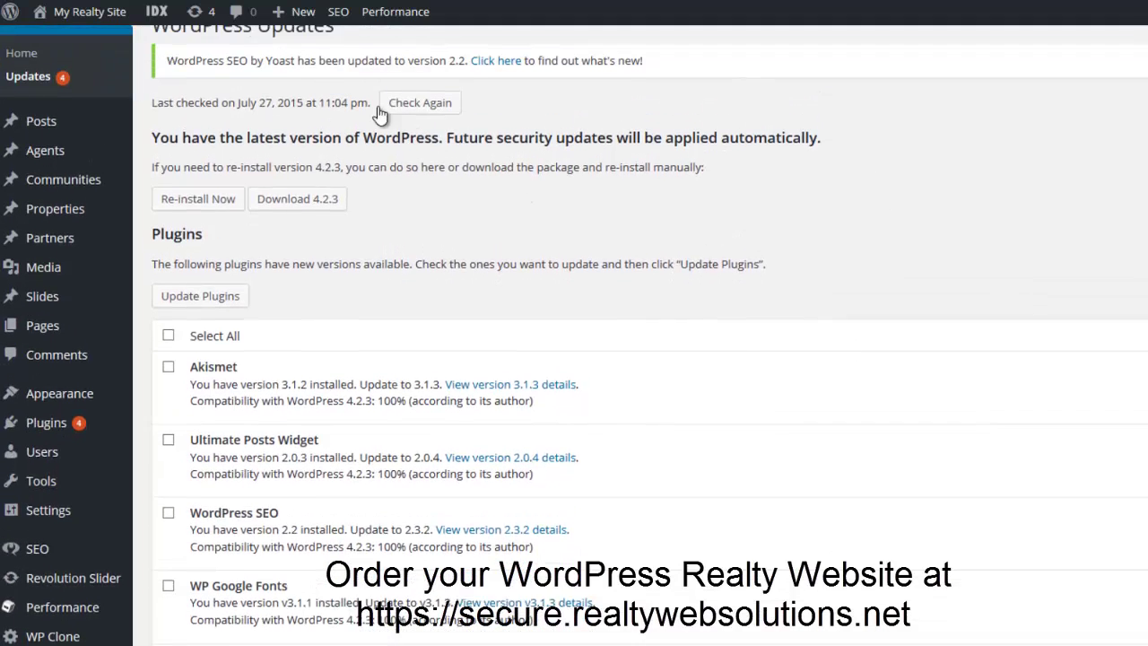
scroll(380, 112, "up", 1)
left_click(421, 135)
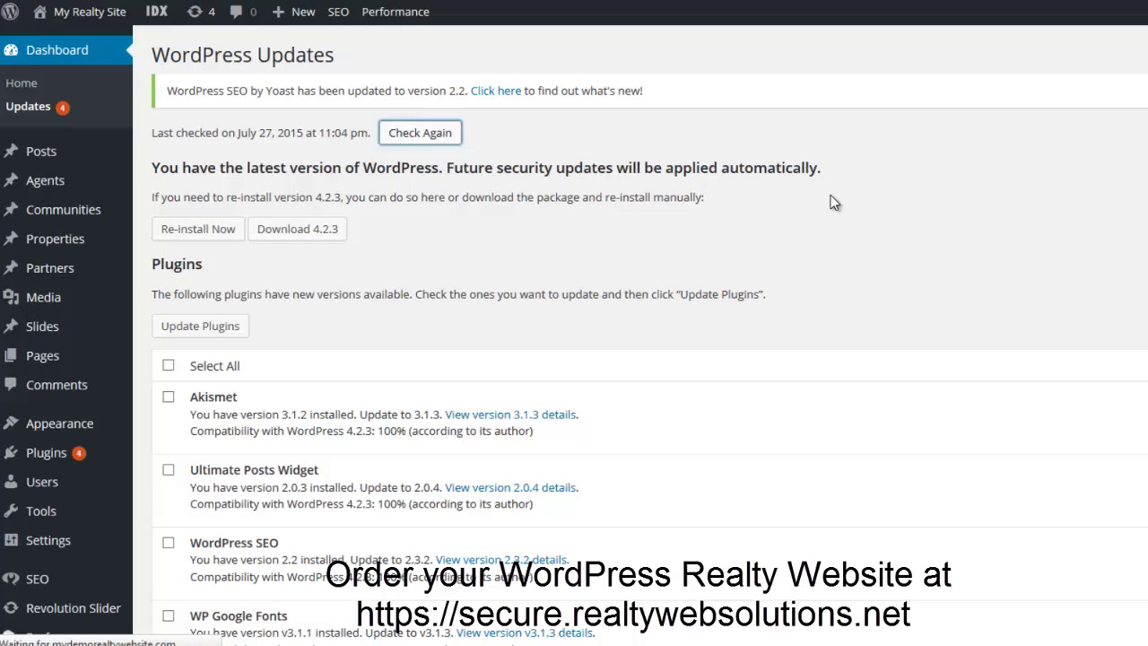
scroll(902, 212, "down", 2)
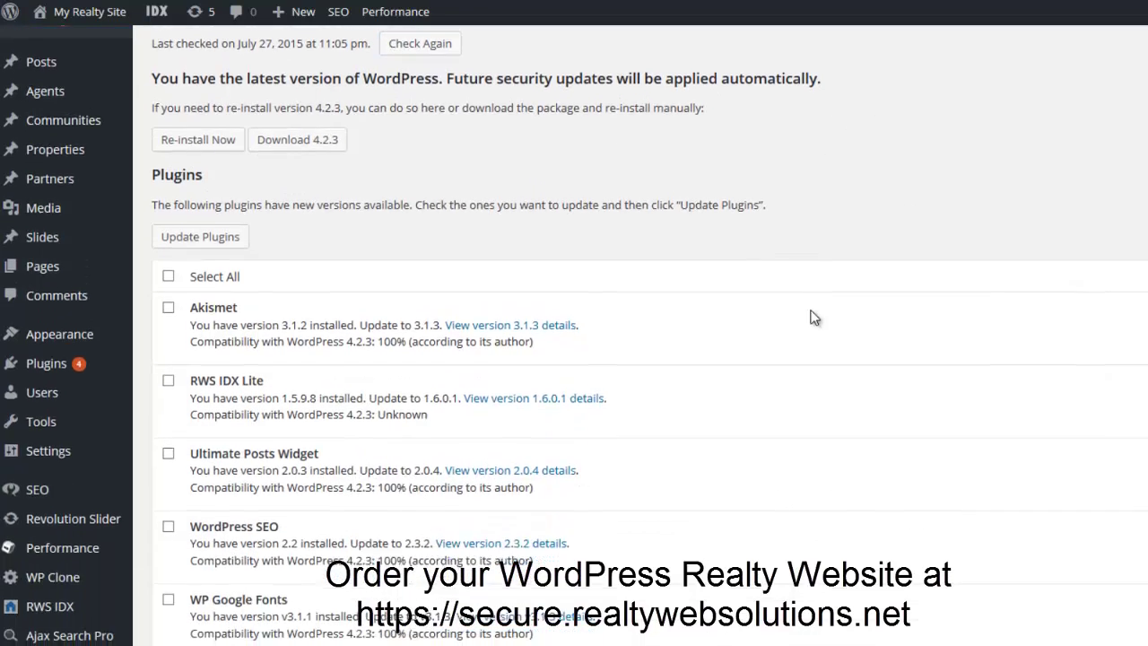
scroll(811, 250, "down", 2)
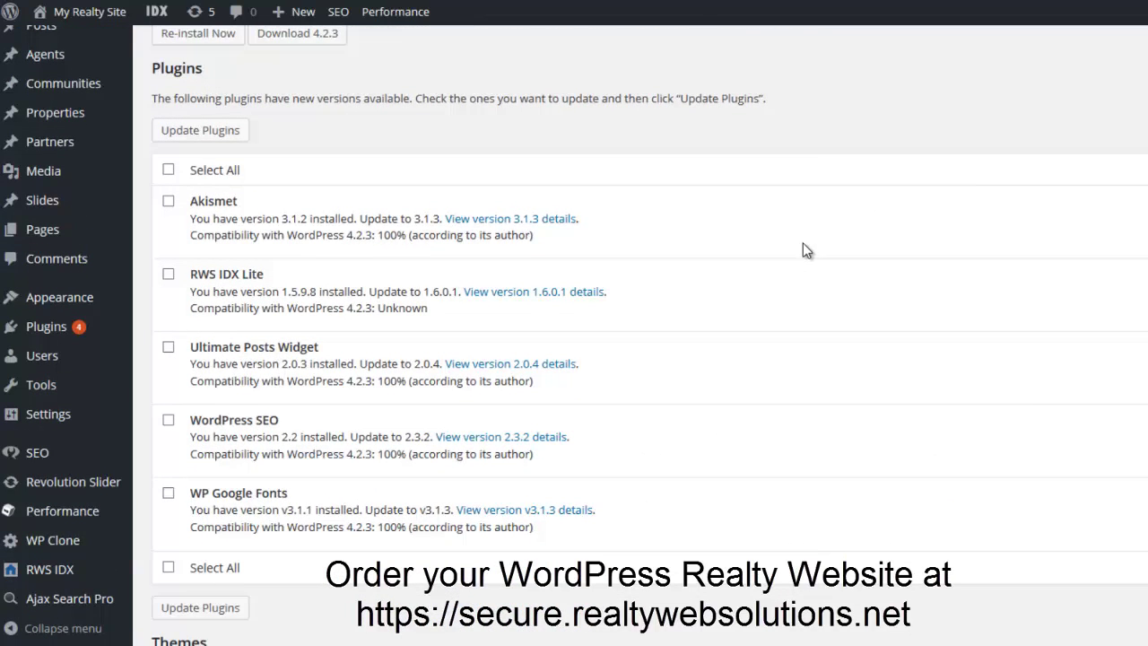
Select all five outdated plugins, including RWS IDX Lite, and update them.
left_click(167, 169)
left_click(212, 128)
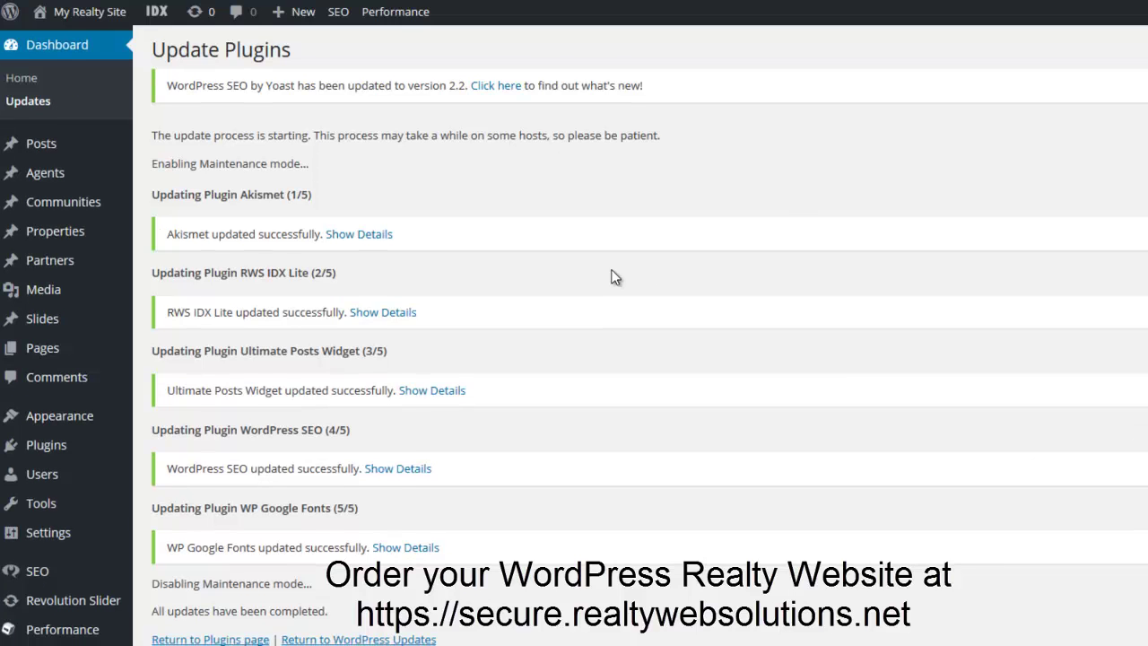
scroll(604, 276, "down", 3)
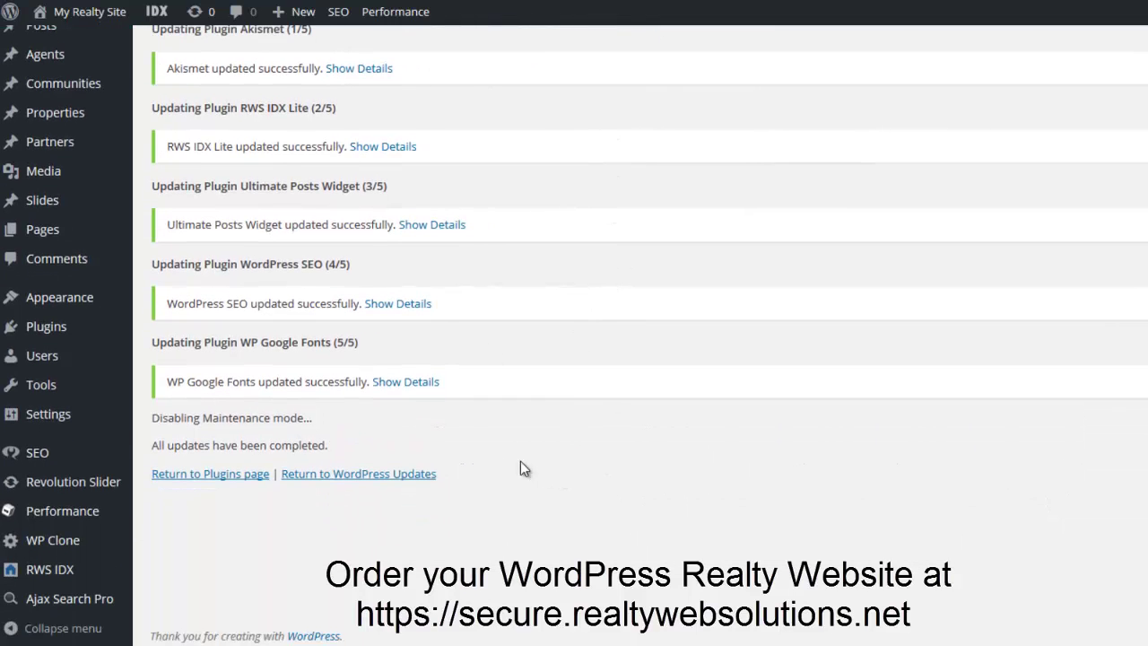
Review the RWS IDX Main settings showing version 1.6.0.1 as Current, and show Registration options.
mouse_move(110, 573)
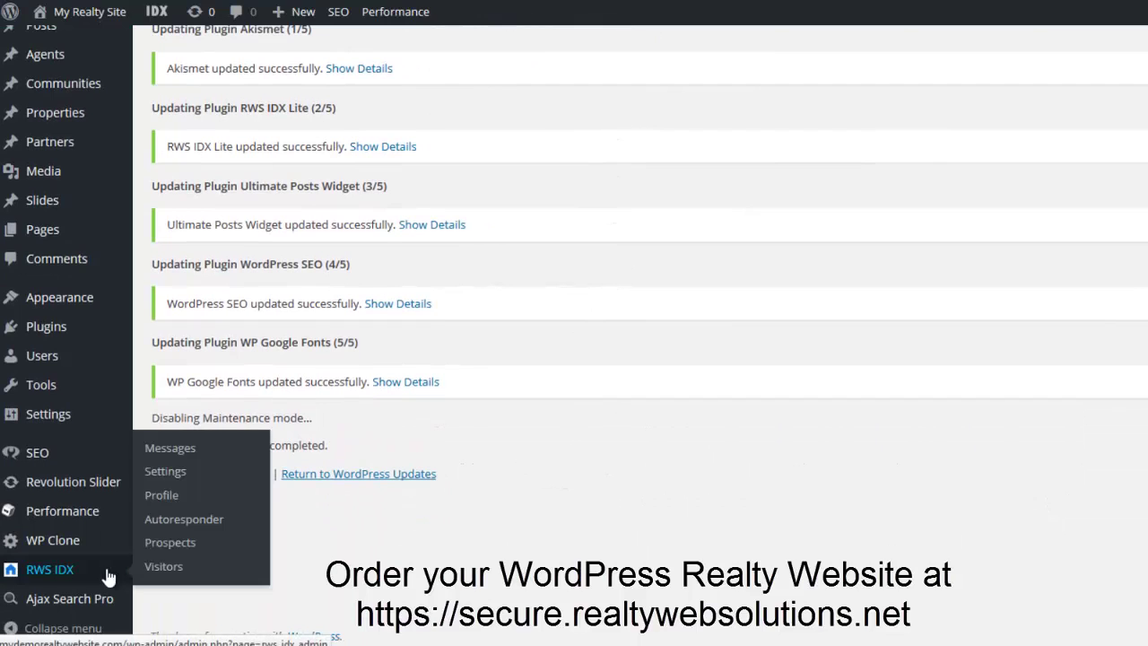
left_click(176, 480)
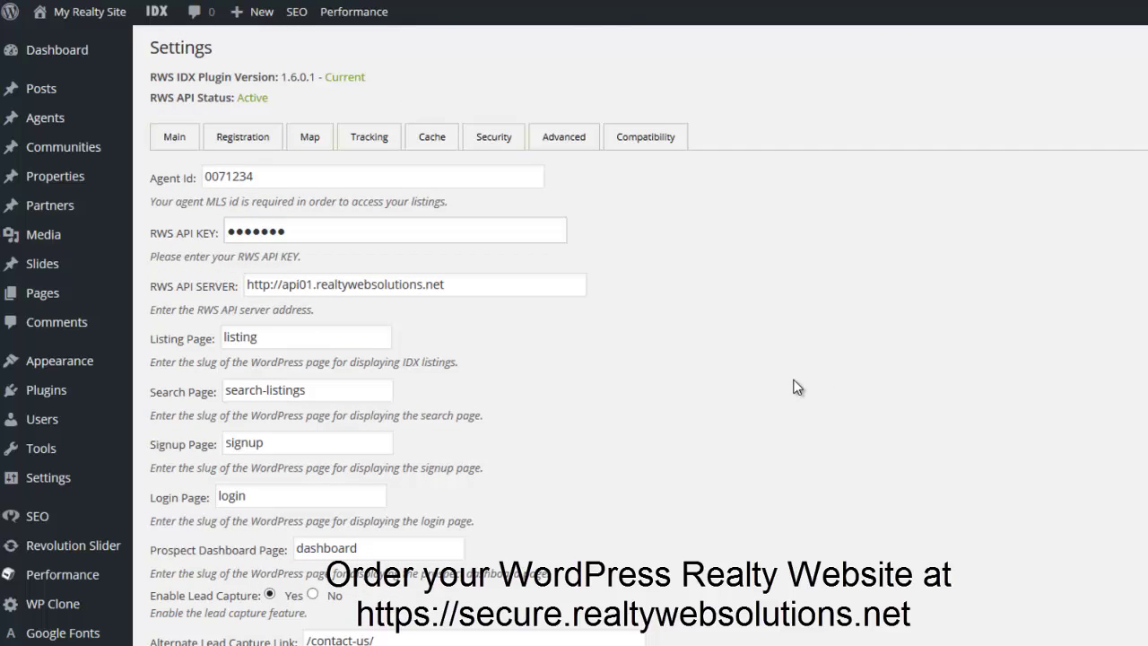
scroll(797, 385, "down", 2)
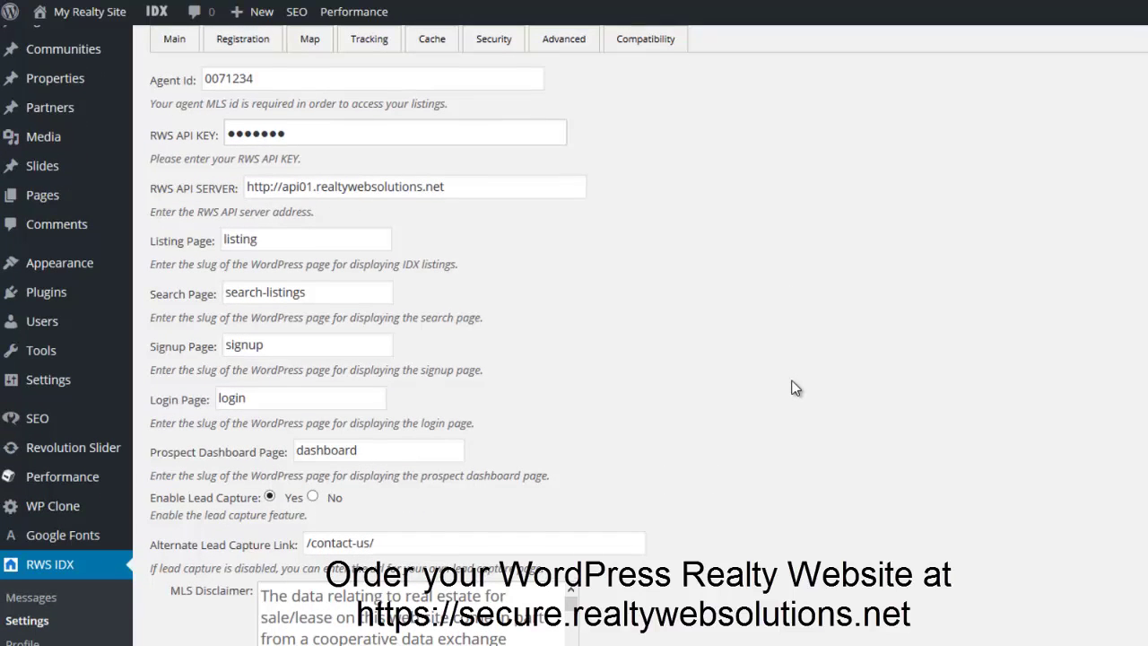
scroll(796, 388, "down", 5)
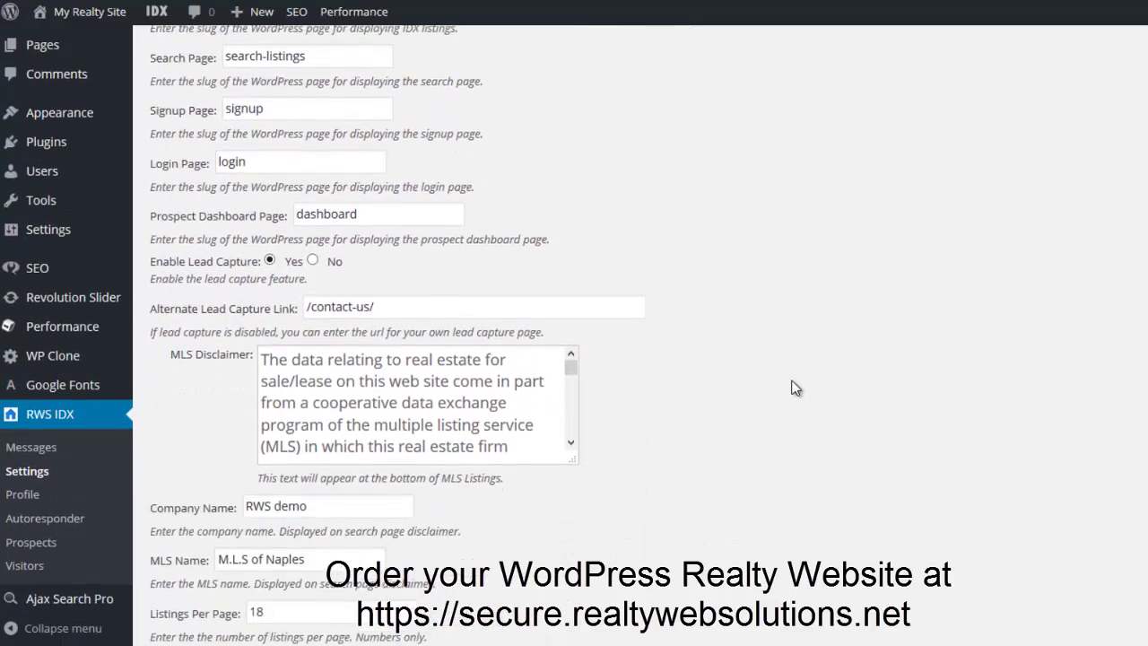
scroll(796, 387, "down", 3)
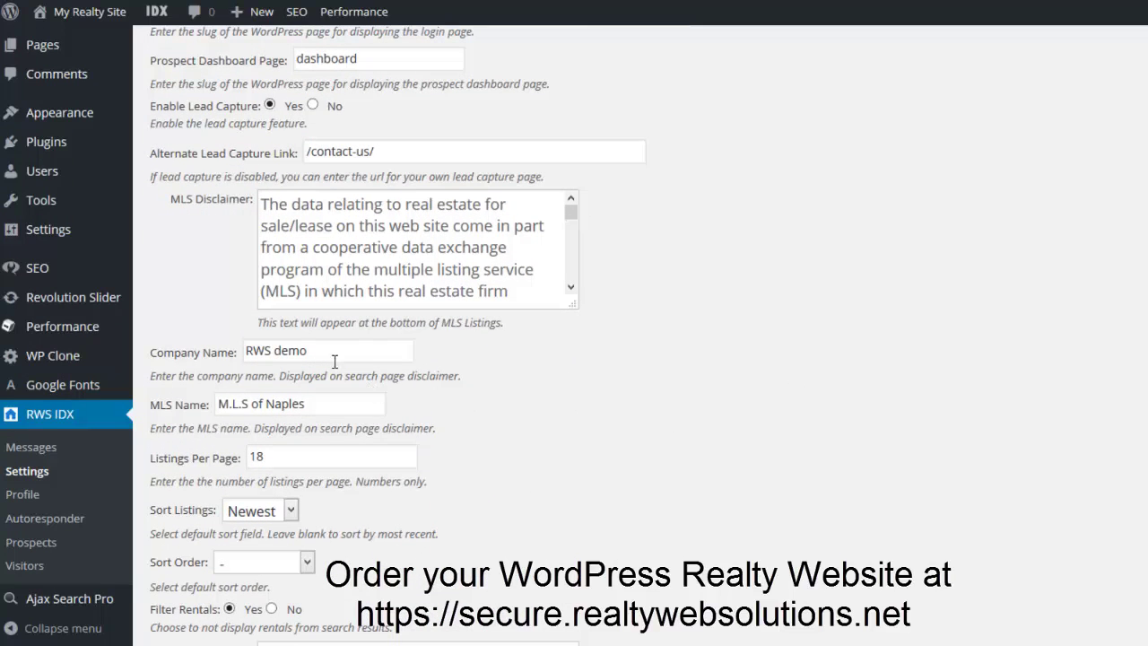
scroll(639, 466, "down", 2)
scroll(642, 472, "down", 3)
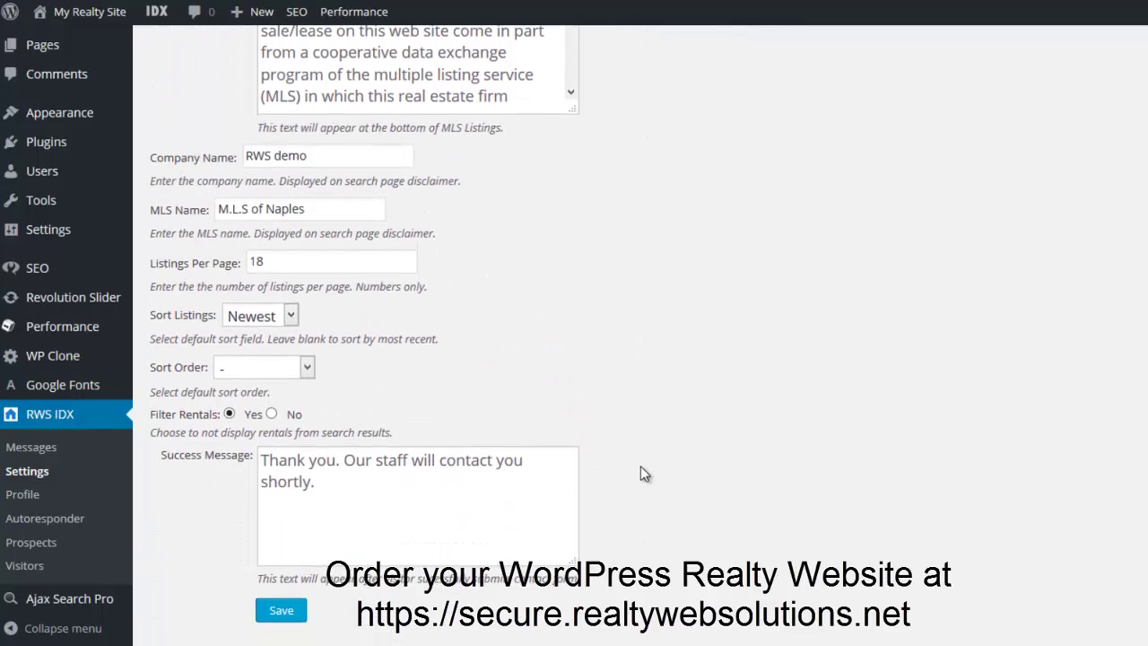
scroll(653, 474, "up", 15)
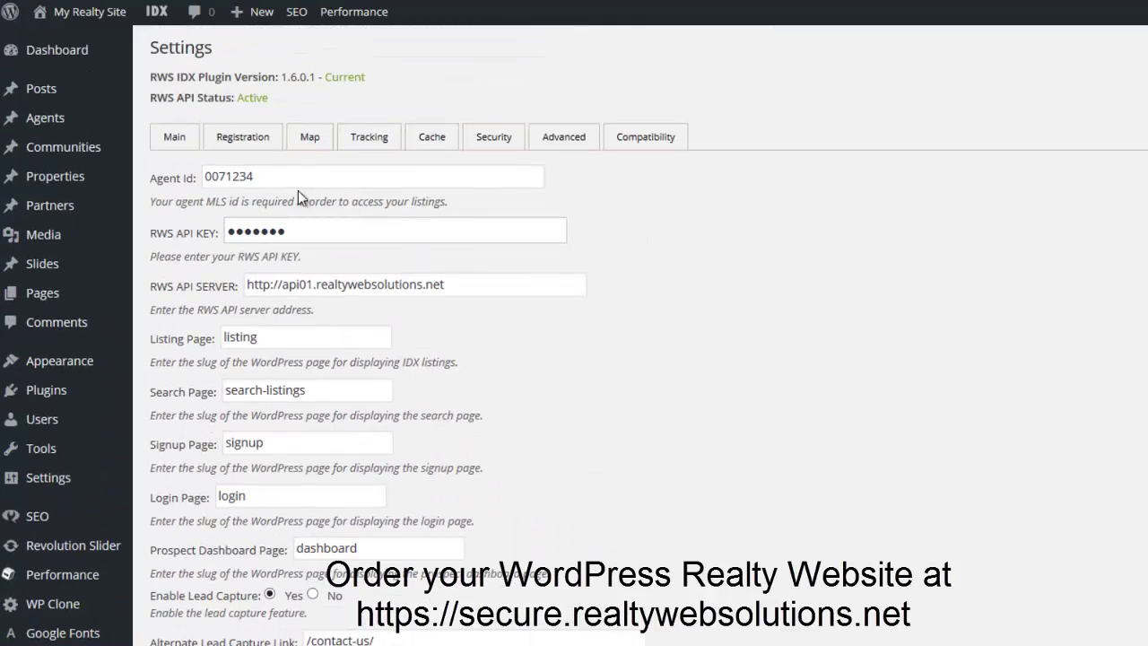
left_click(240, 144)
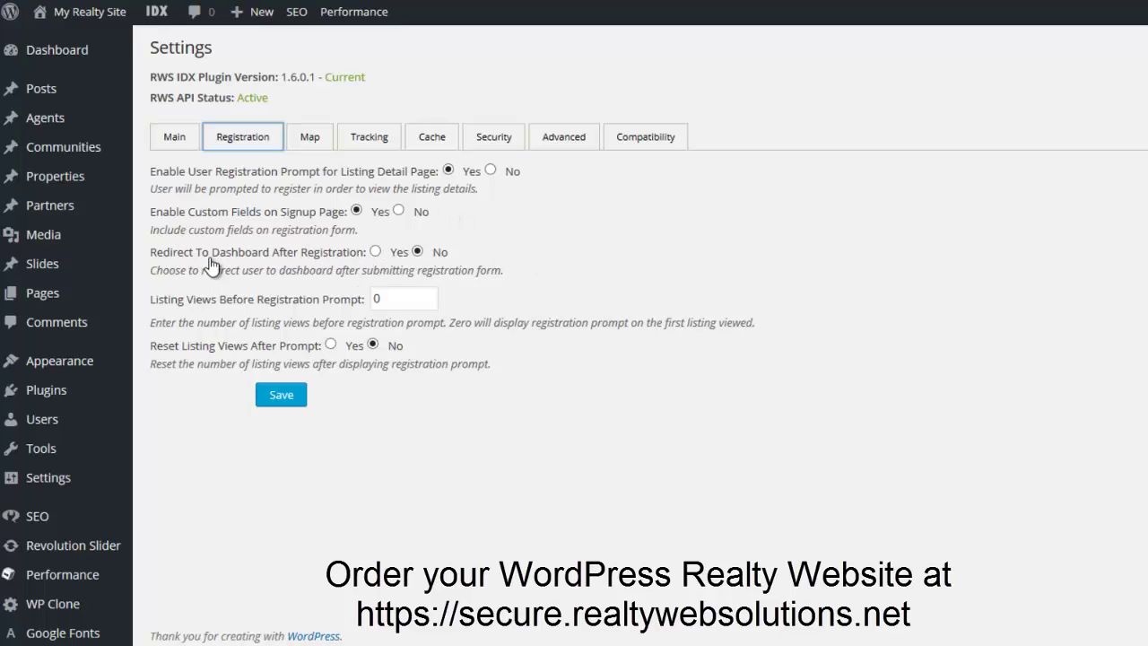
Keep Redirect To Dashboard at No, set listing views before prompt to 3, and enable Reset Listing Views.
left_click(375, 252)
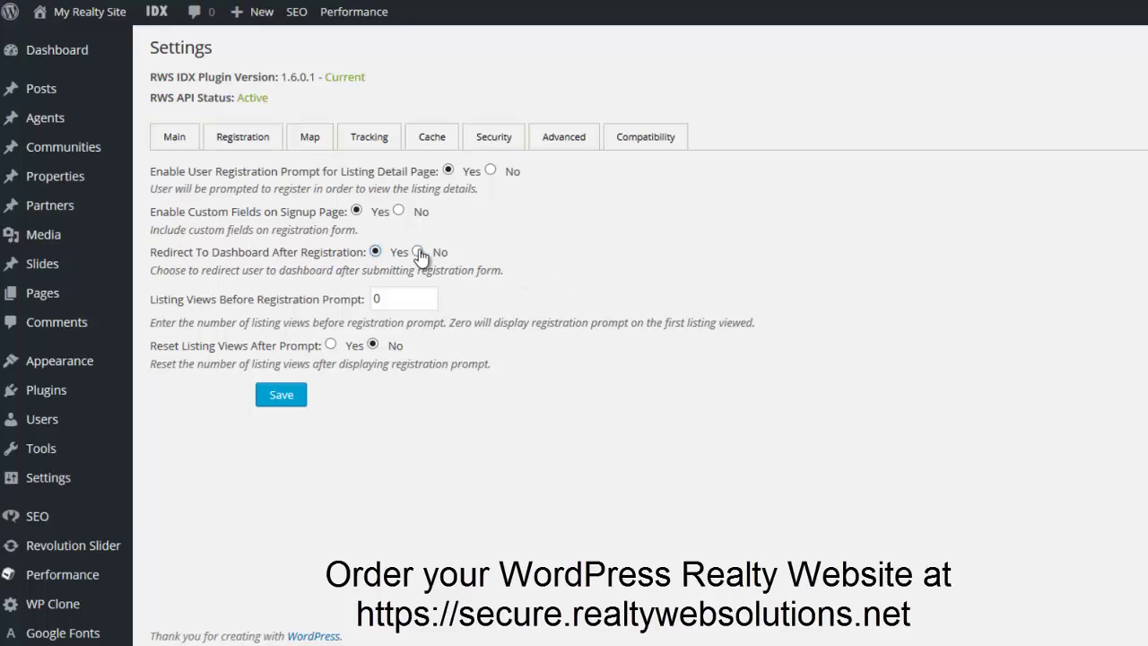
left_click(417, 252)
left_click_drag(399, 298, 366, 290)
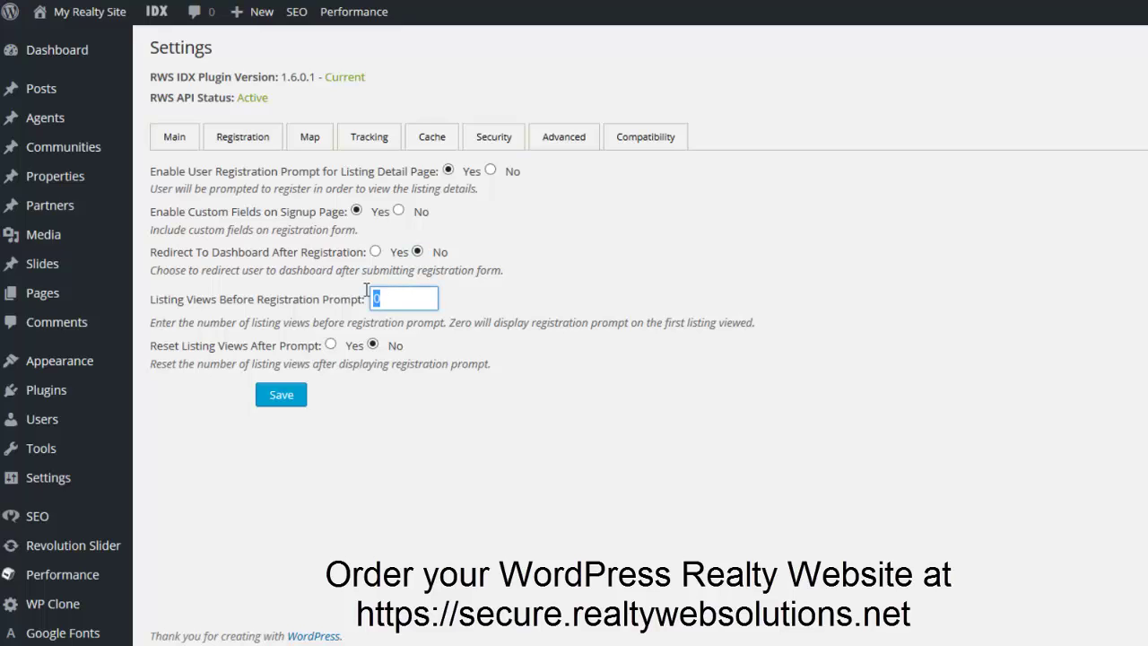
type("3")
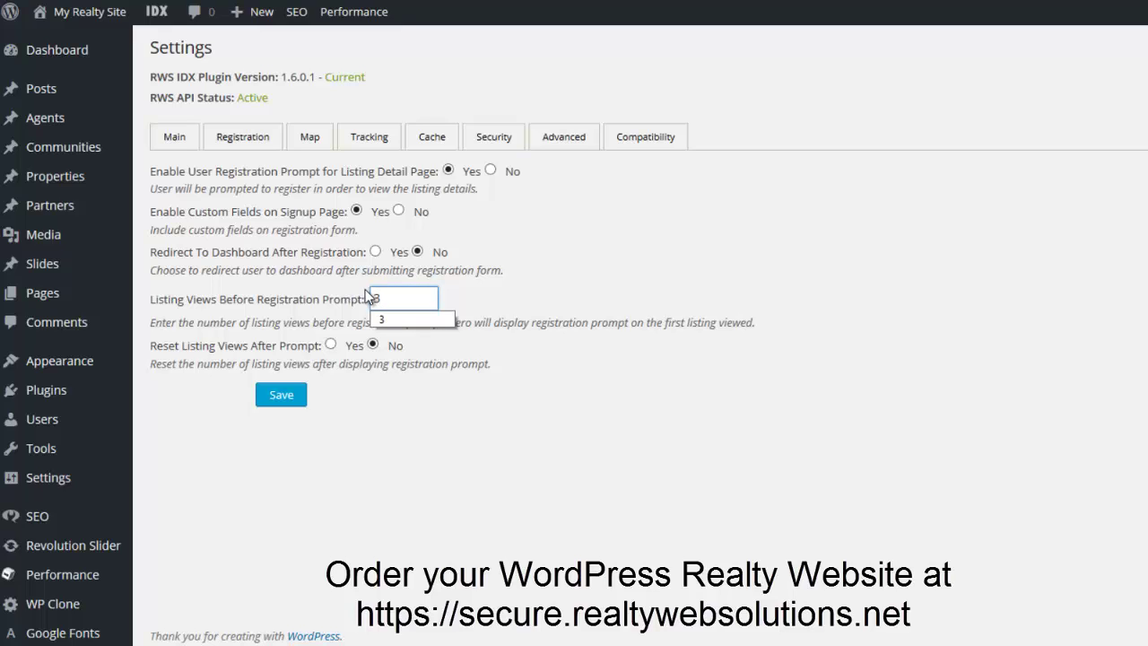
left_click_drag(384, 298, 367, 299)
key("BackSpace")
type("0")
left_click(578, 305)
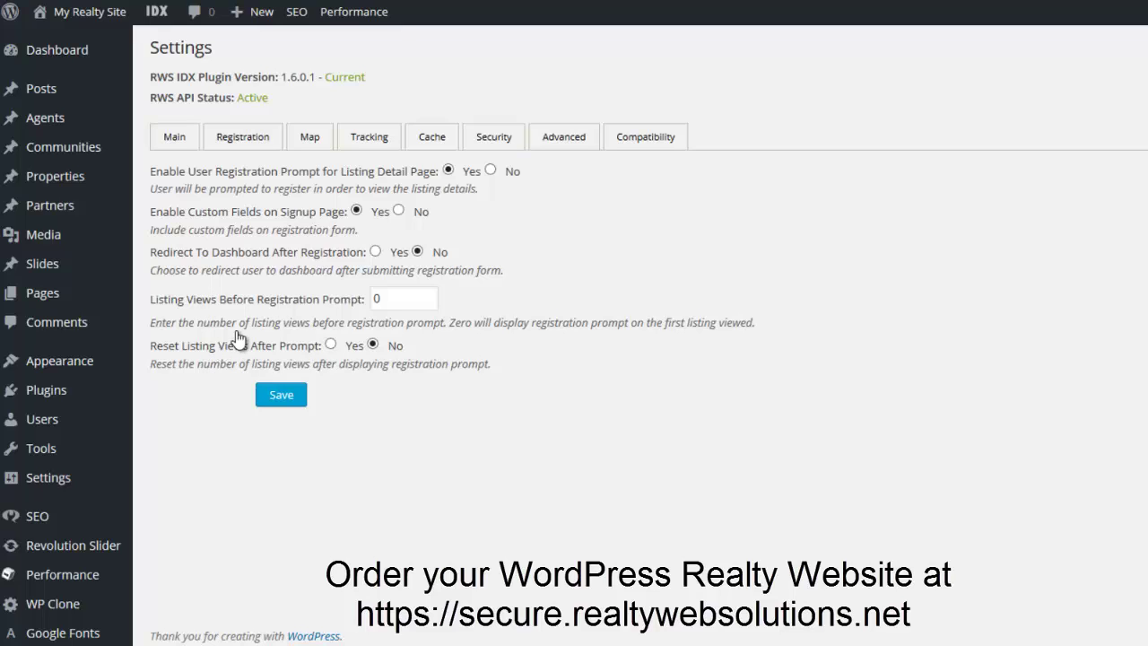
double_click(377, 300)
type("3")
left_click(330, 344)
Review the Map options and template tags, and bring up the still-empty Tracking settings.
left_click(310, 139)
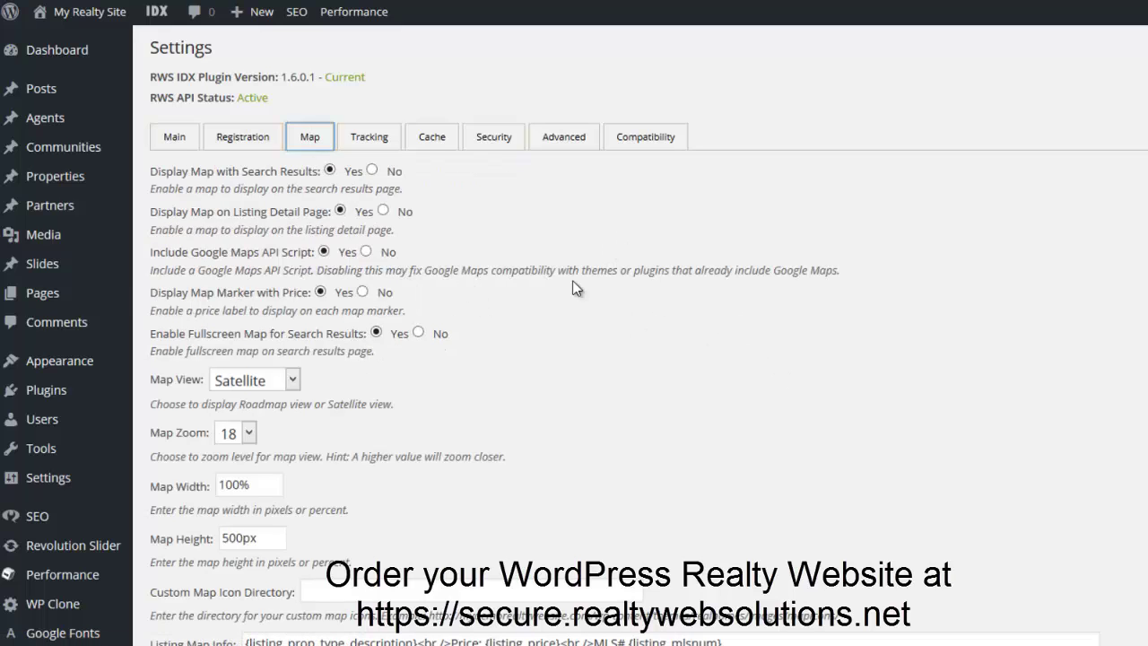
scroll(621, 310, "down", 2)
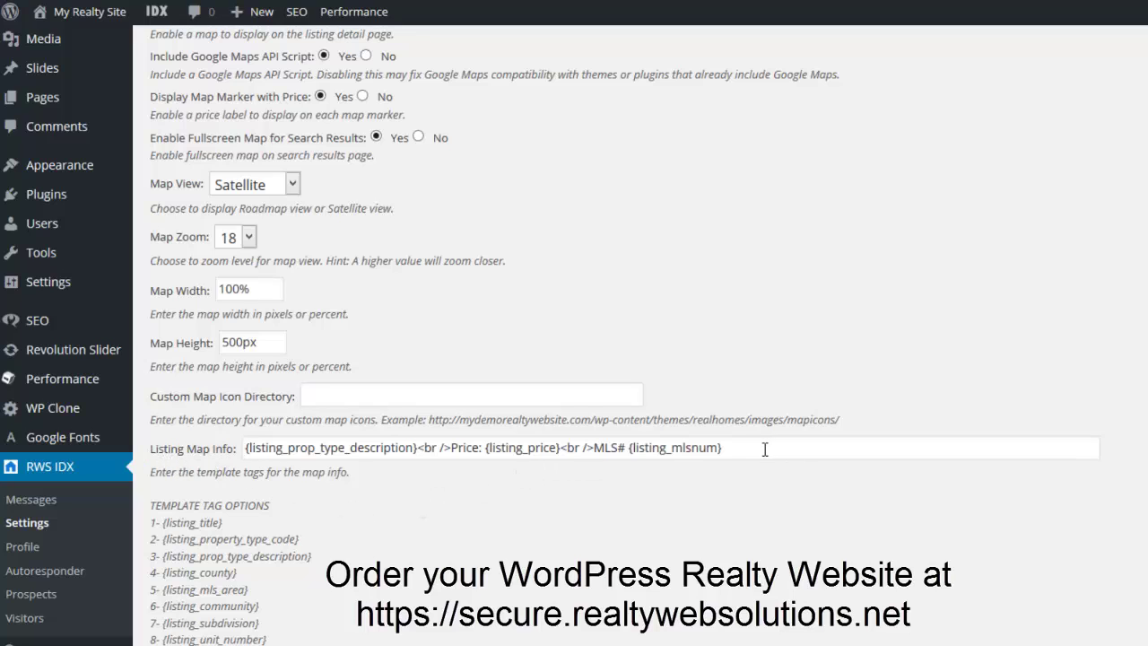
scroll(227, 472, "down", 2)
scroll(194, 581, "down", 3)
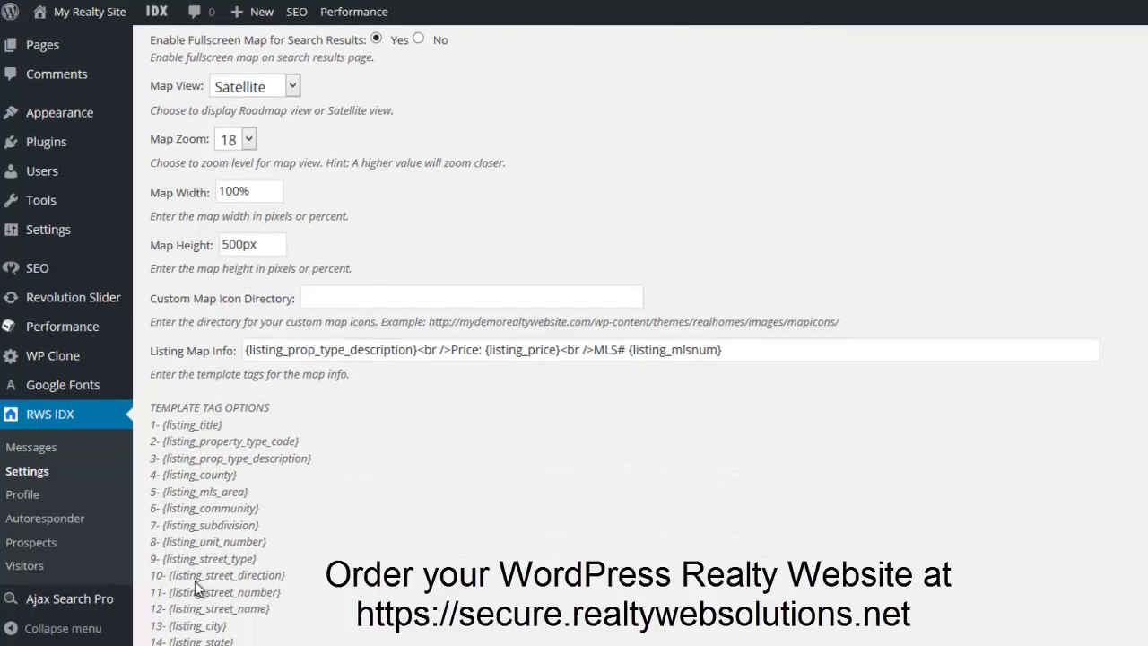
scroll(385, 540, "up", 1)
scroll(385, 541, "up", 8)
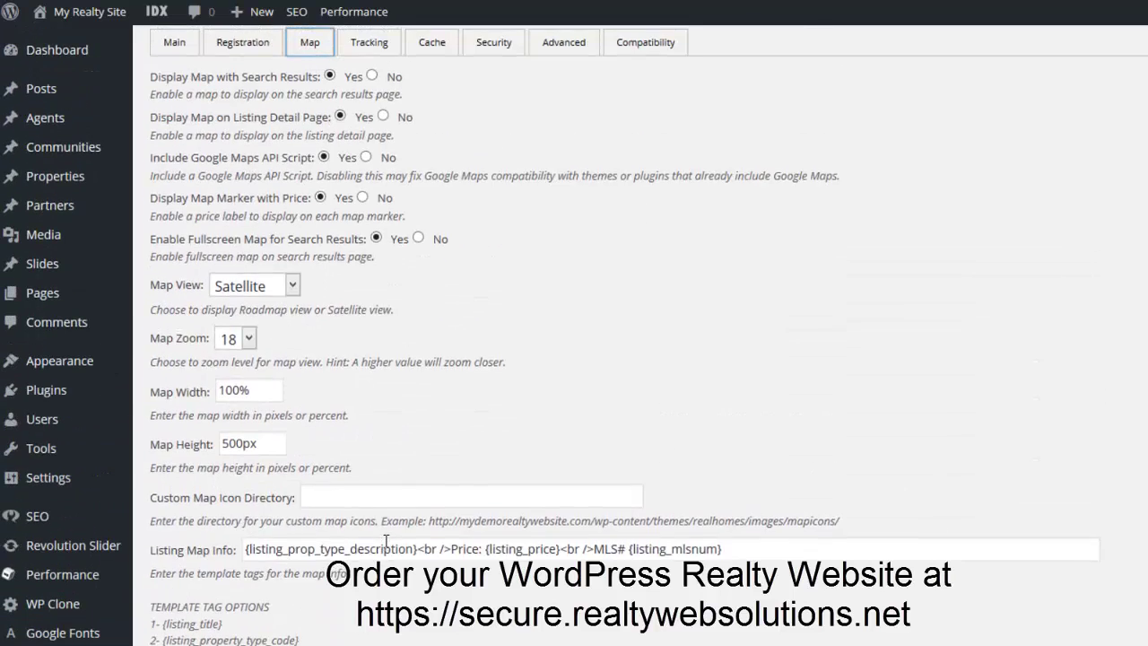
left_click(373, 136)
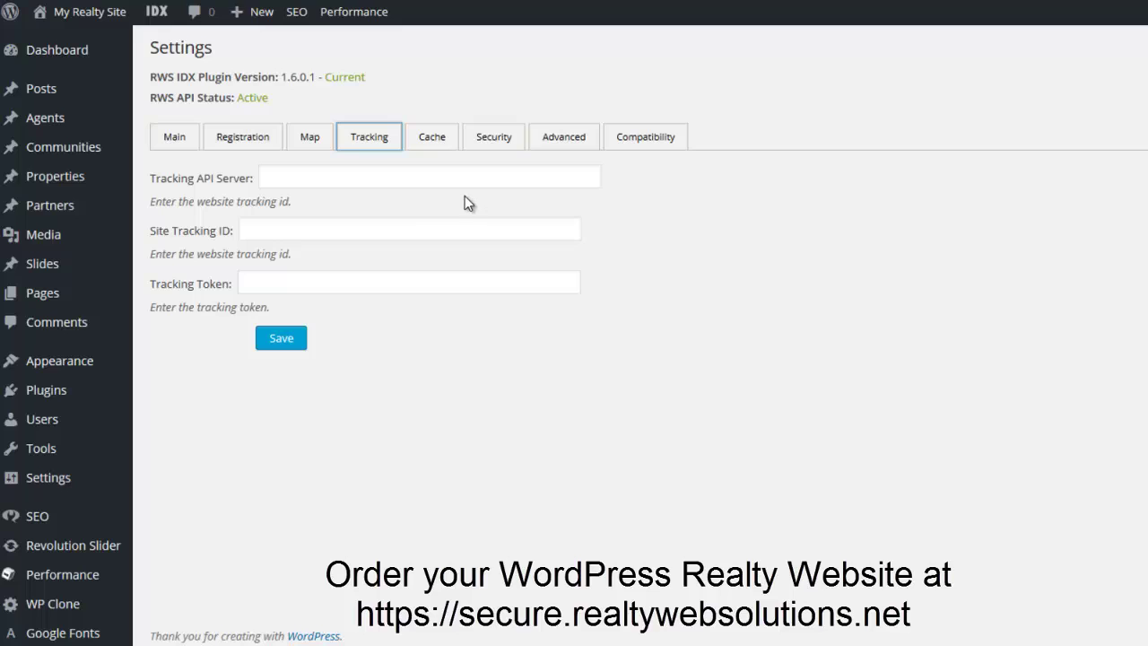
Show the Cache settings: cache mode on, Daily cache time, image cache enabled.
left_click(441, 145)
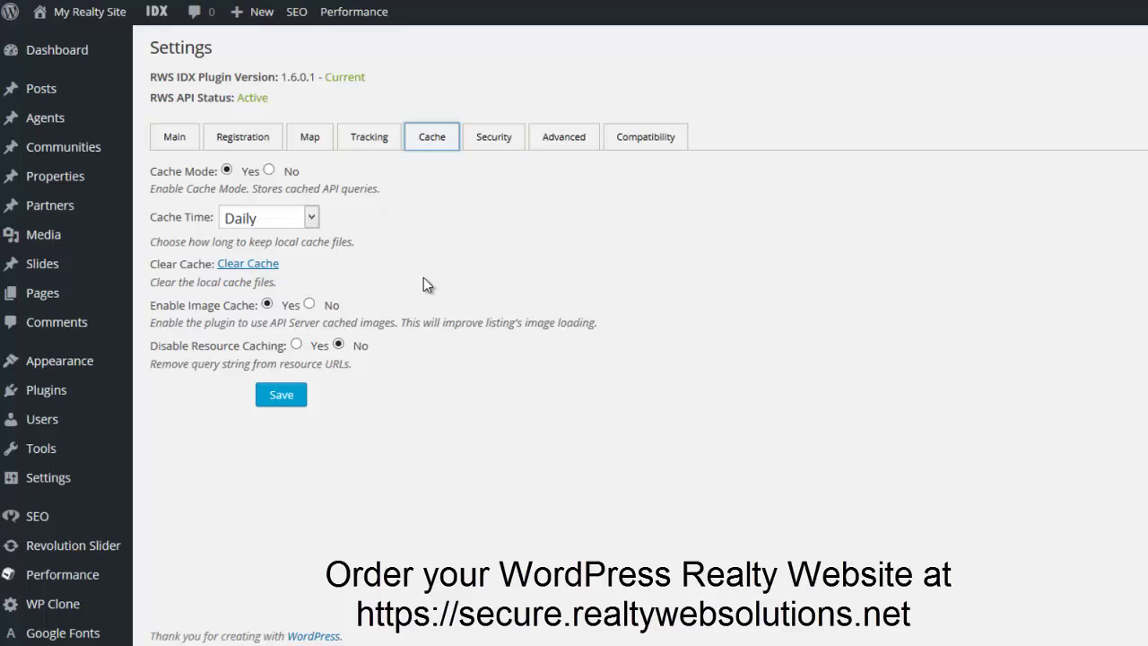
Review Security and Advanced settings, then view Compatibility checks (PHP 5.5.25, Apache, cURL installed).
left_click(513, 144)
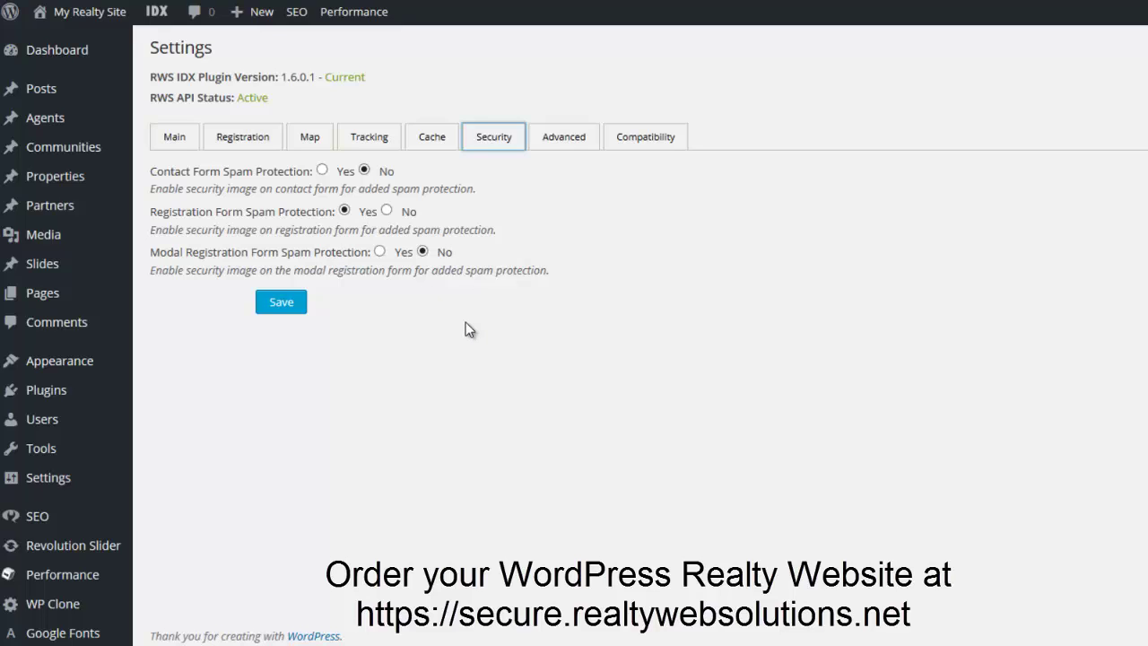
left_click(565, 138)
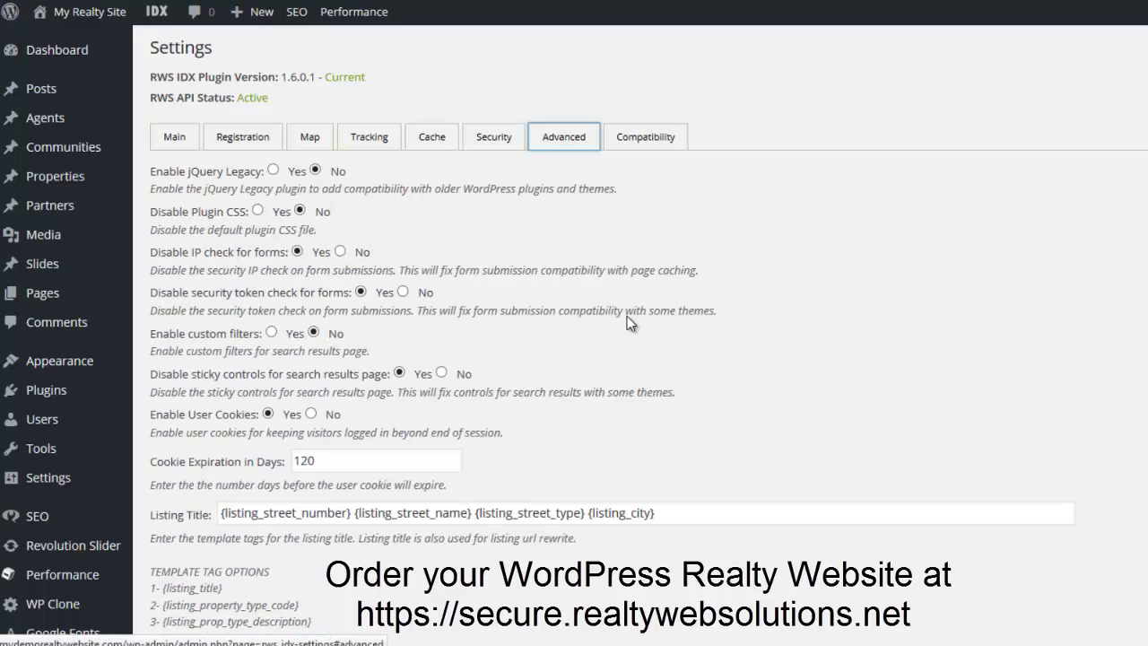
scroll(694, 424, "down", 1)
scroll(695, 424, "down", 2)
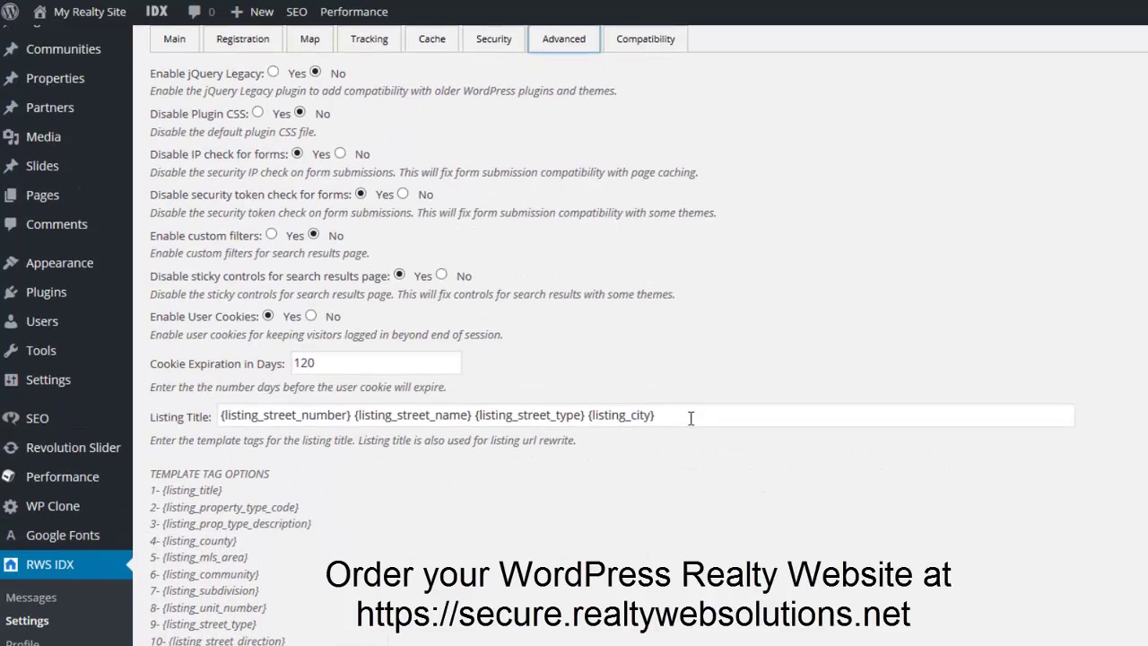
scroll(681, 269, "up", 2)
left_click(668, 136)
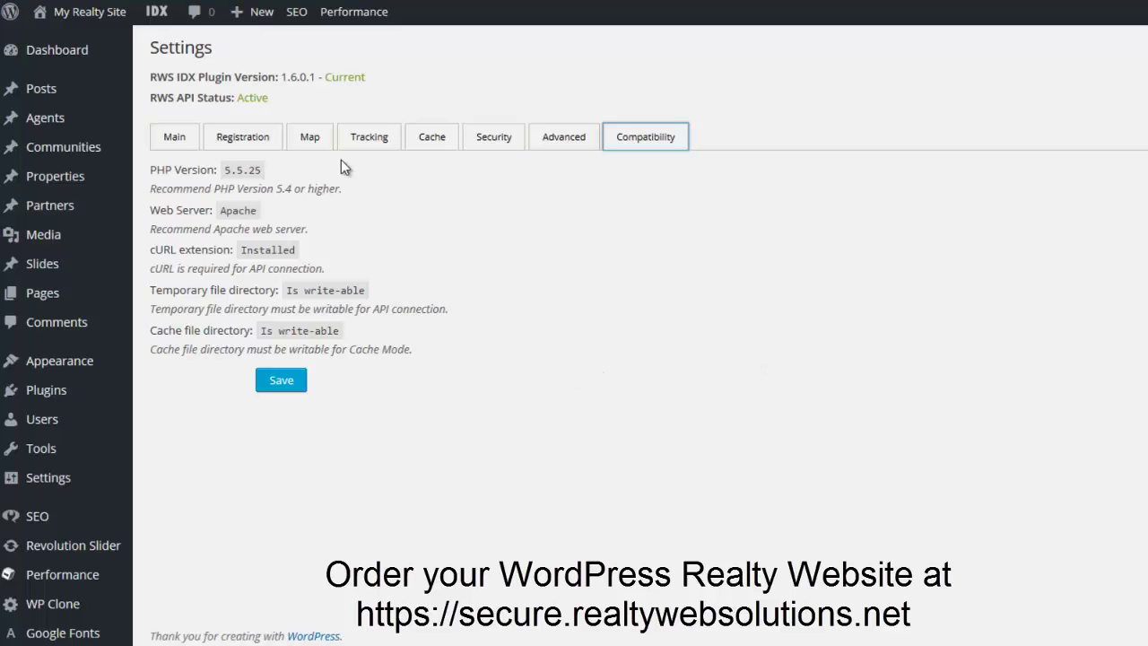
Save the RWS IDX settings from the Main tab and return to the page top.
left_click(177, 137)
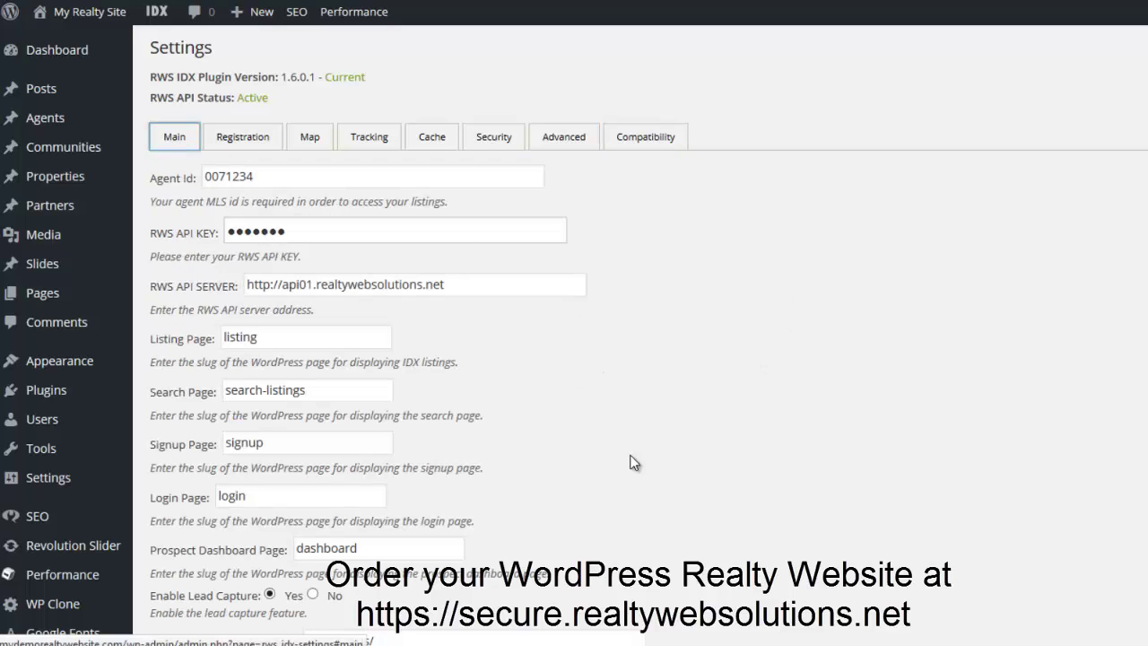
scroll(627, 461, "down", 5)
scroll(614, 484, "down", 2)
left_click(282, 576)
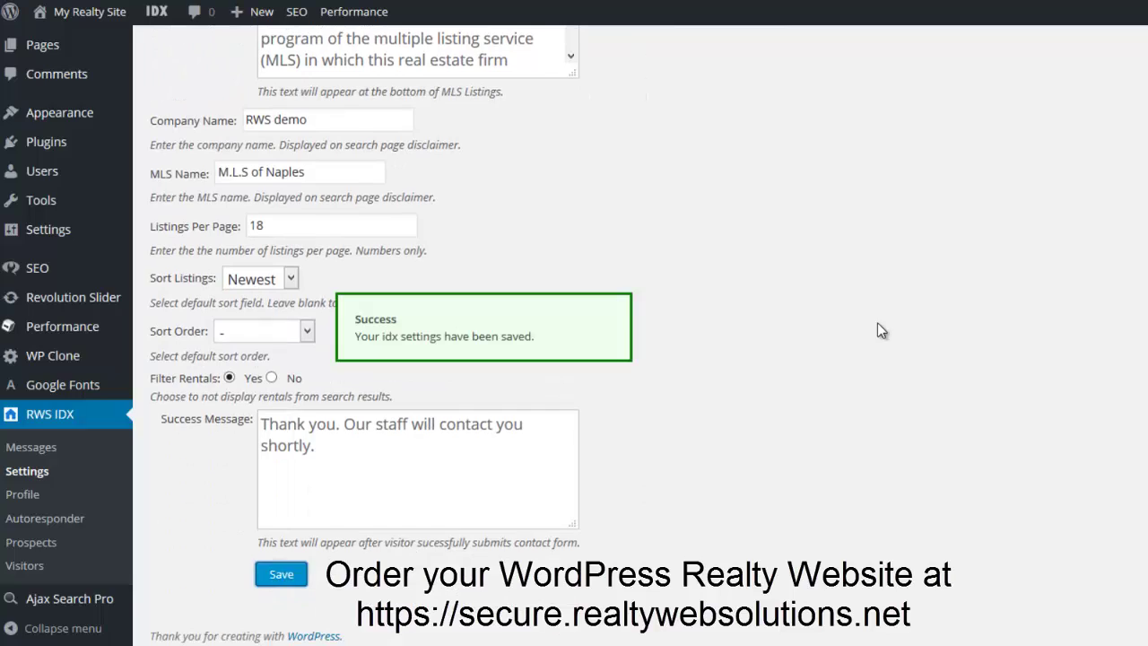
scroll(877, 322, "up", 6)
scroll(874, 355, "up", 2)
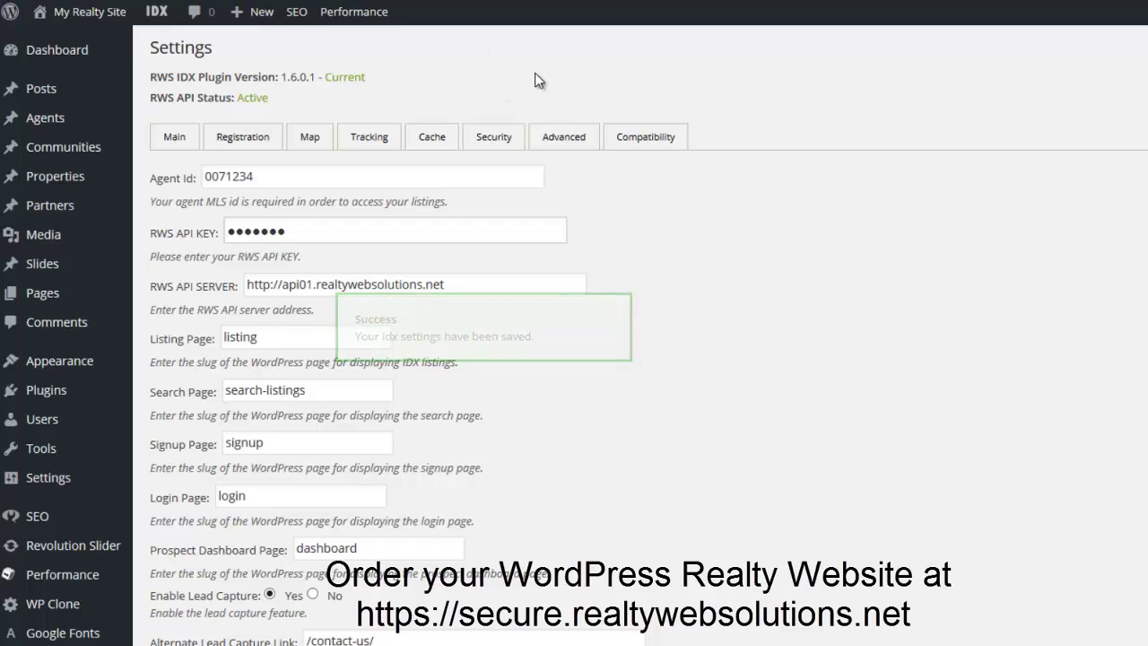
mouse_move(72, 19)
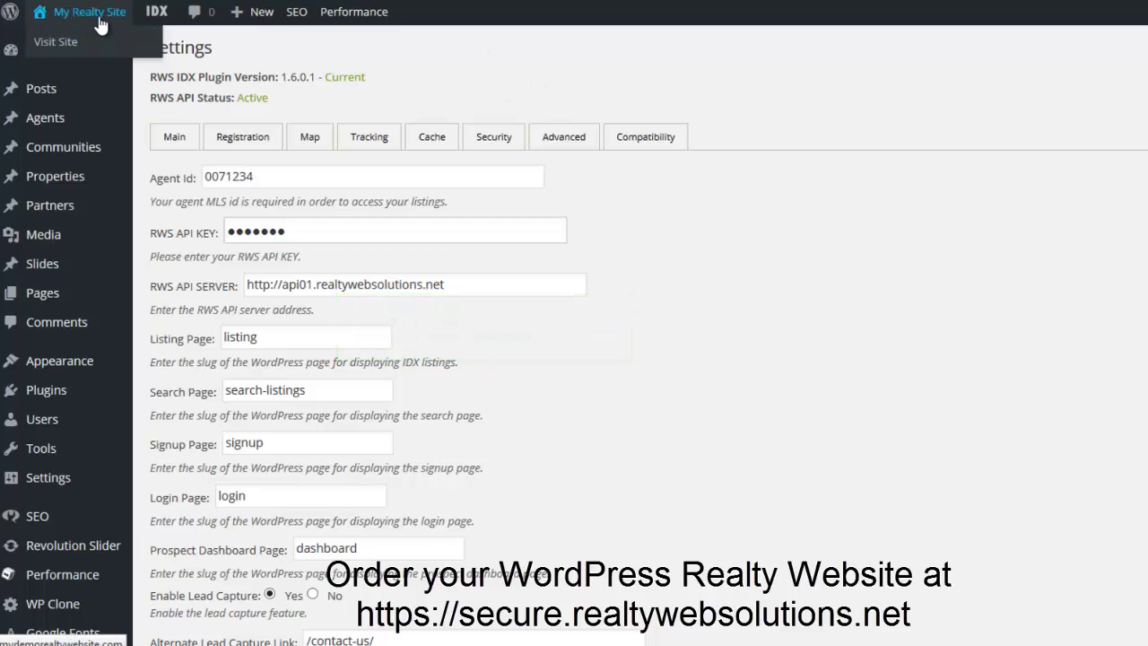